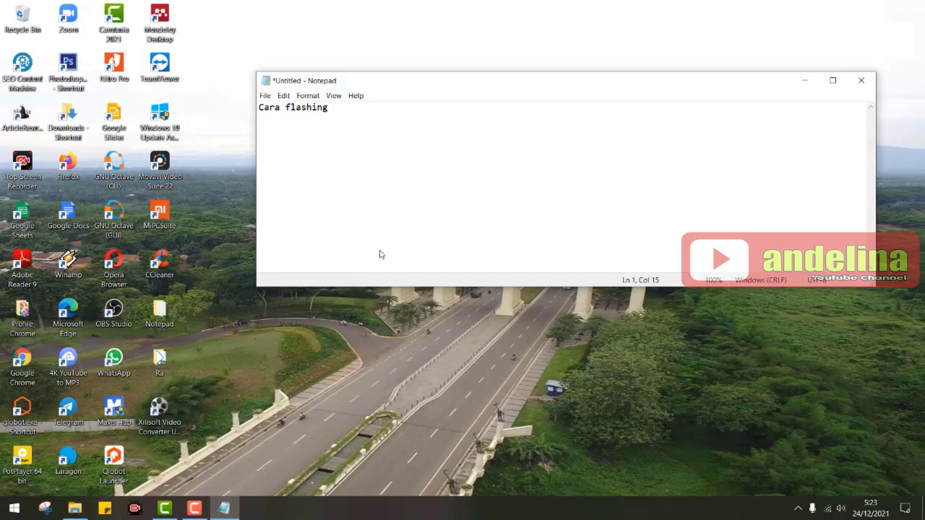
Step: Complete the note's title line so that it reads "Cara flashing smartphone xiaomi"
text(smartphone xiamo)
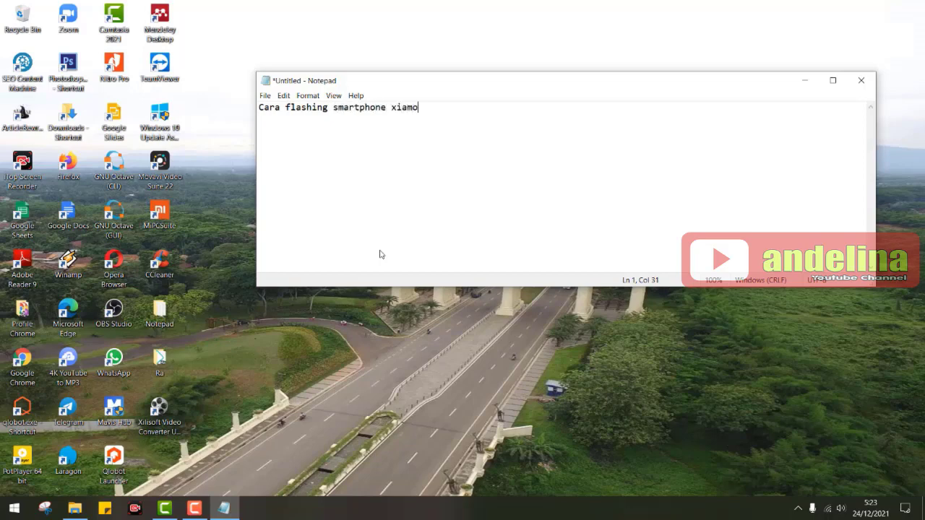
key(BackSpace)
key(BackSpace)
text(omi  )
Step: Add list item 1 below the title: "1. Siapkan tools pendukungnya seperti image sesuai dengan type smartphonenya"
text(1. )
text(Siapkan )
text(tools p)
text(en)
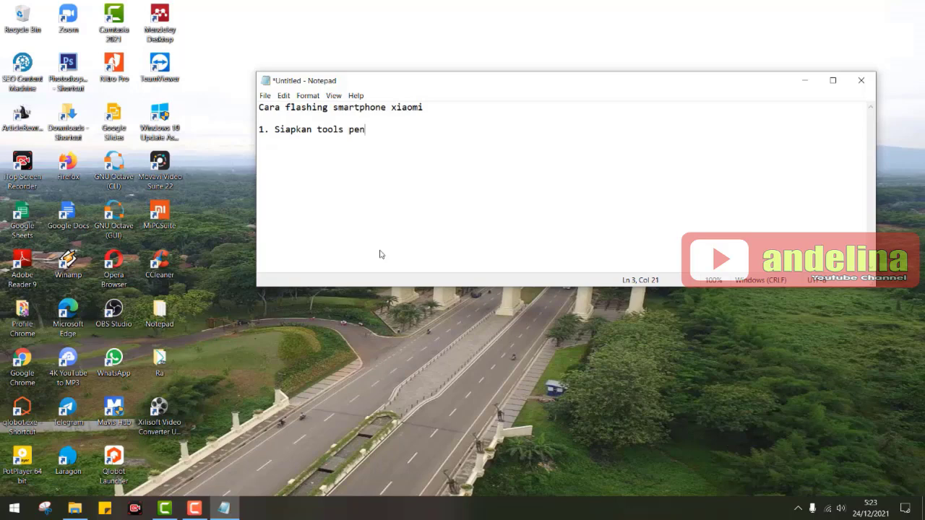
text(dukungnya seperti )
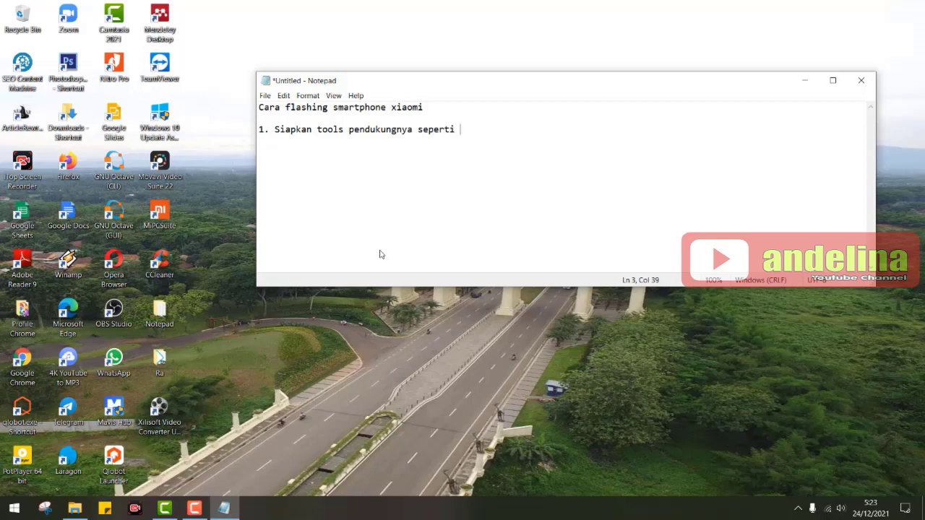
text(image sesuai denga)
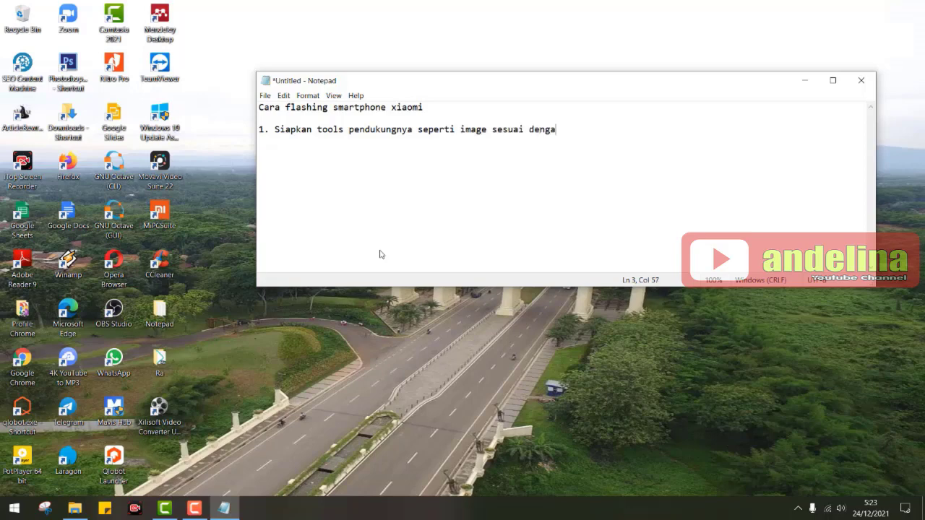
text(n type smartphonenya)
key(Return)
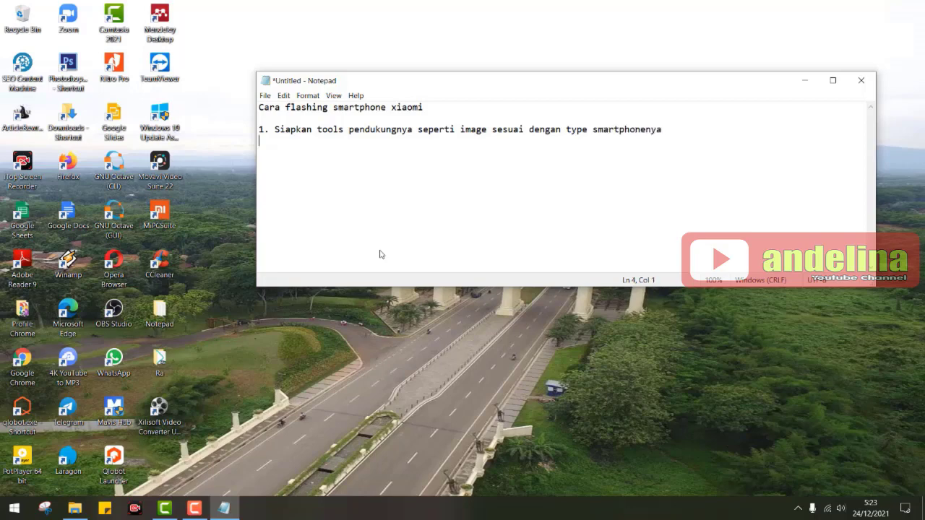
Step: Add list item 2 to the note: "2. xiaomi flash tools"
text(2. xiaomi flash ti)
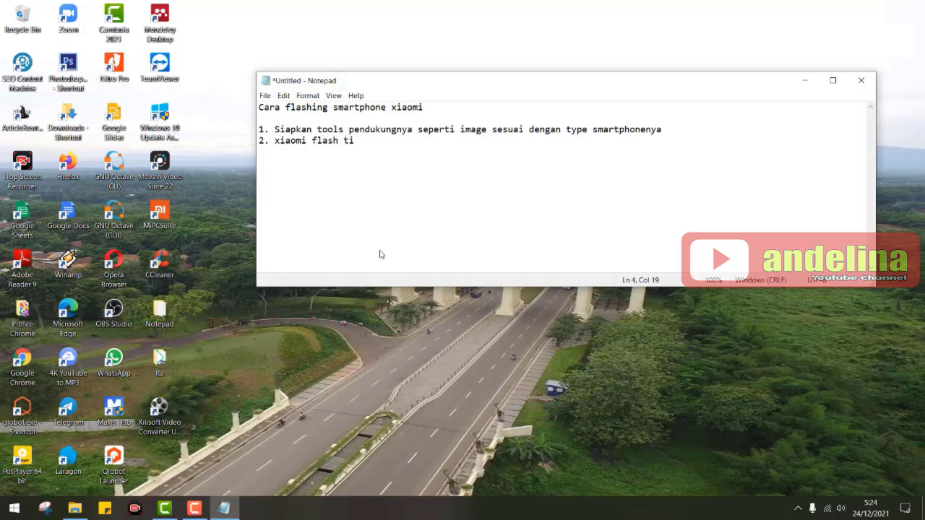
key(BackSpace)
text(ools)
Step: Add list item 3: "3. Posisikan hp xiaominya ke mode fastboot dengan cara menekan tombol power + Volume Down"
text(3)
text(. Posisikan)
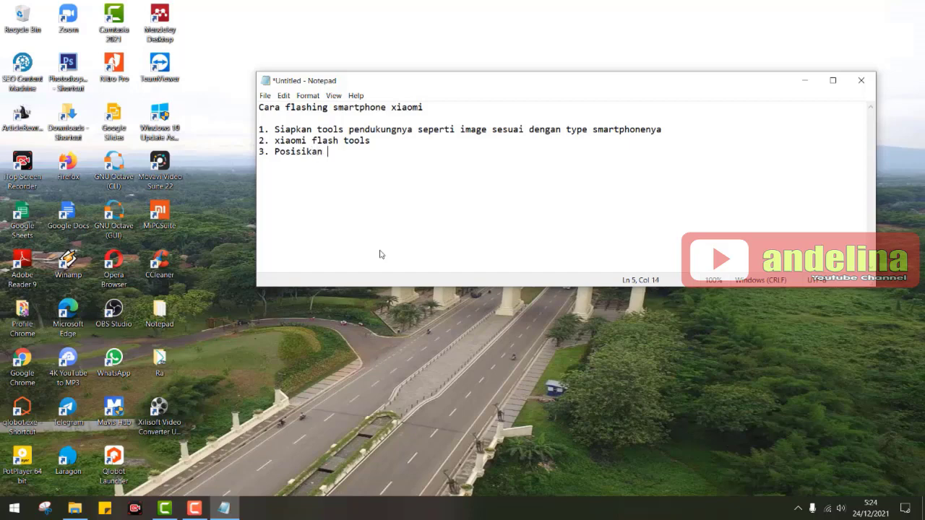
text( hp xiaominya ke mode )
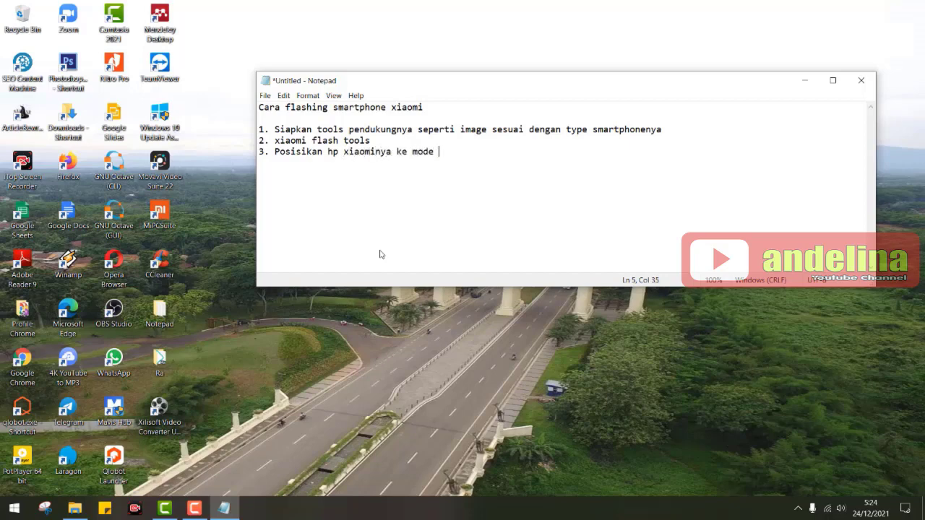
text(fastboot dengan cara )
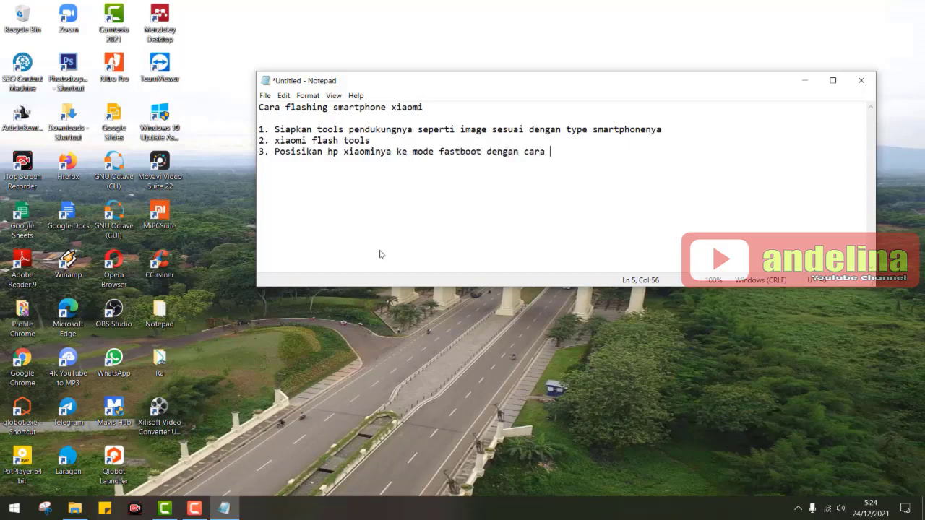
text(menekan tombol)
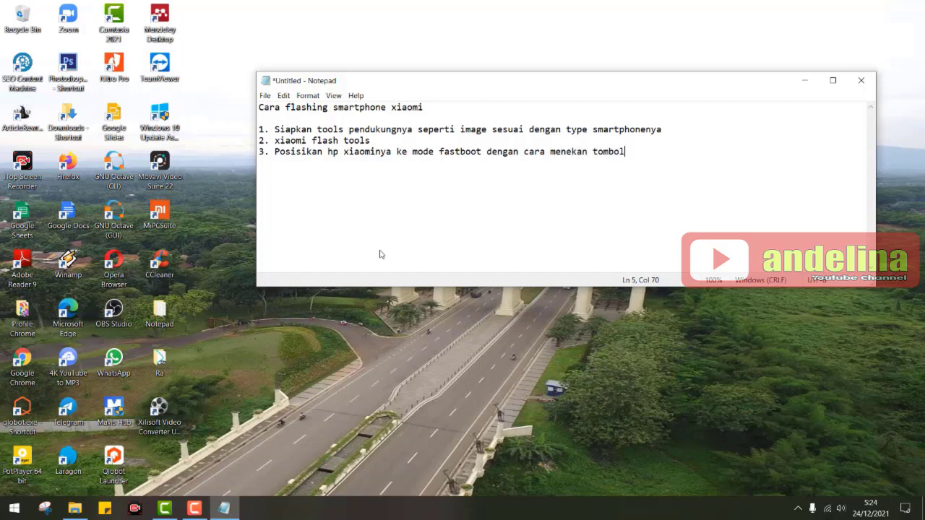
text( power)
text( + Vo)
text(l)
text(u)
text(m)
text(n)
text( Down)
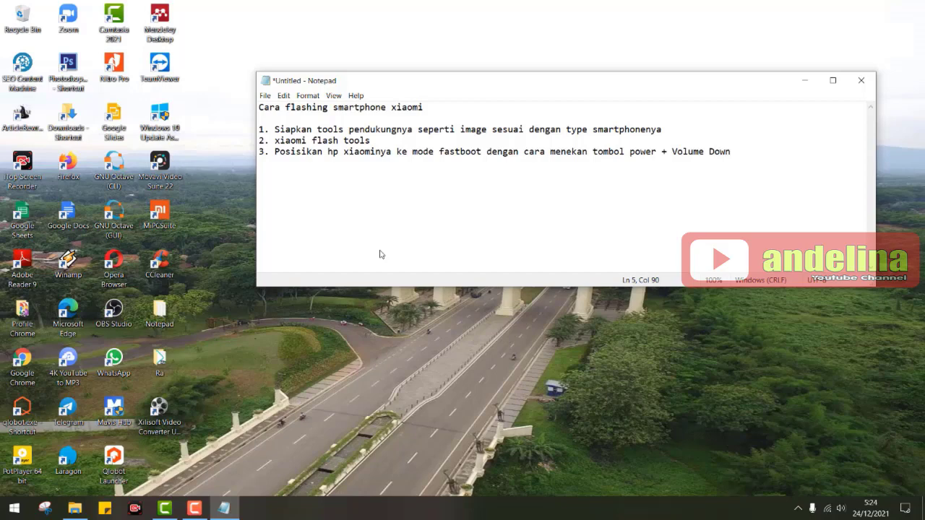
Step: Add list item 4 on a new line: "4. Kemudian hubungkan dengan kabel usb ke laptop"
key(Return)
text(4. Kemudian ko)
key(BackSpace)
key(BackSpace)
text(hubungkan)
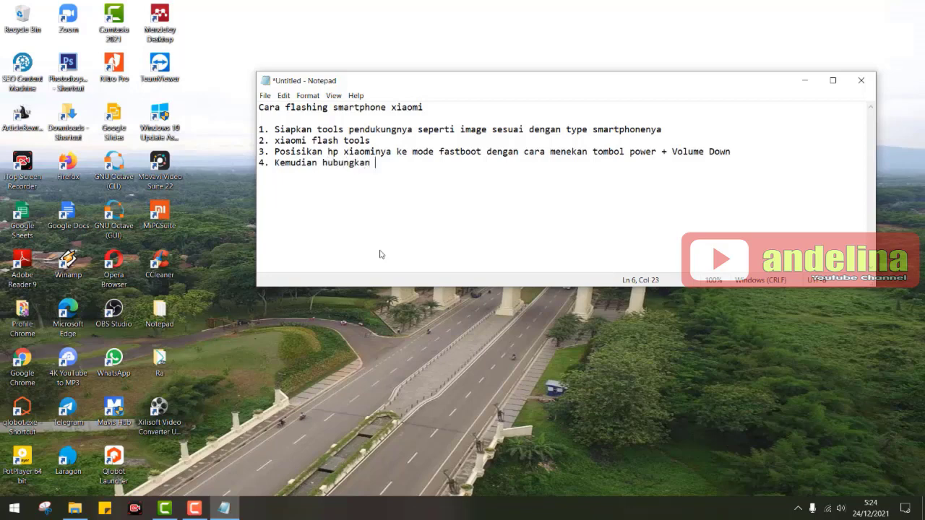
text( dengan kabel usb ke la)
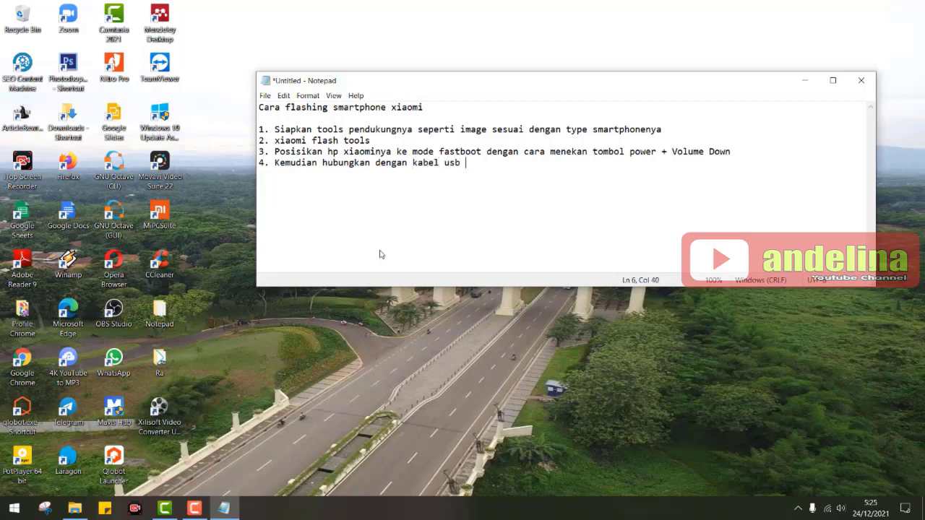
text(ptop)
Step: Add the closing list item "5. Markicob" on a new line
key(Return)
text(5. Markico)
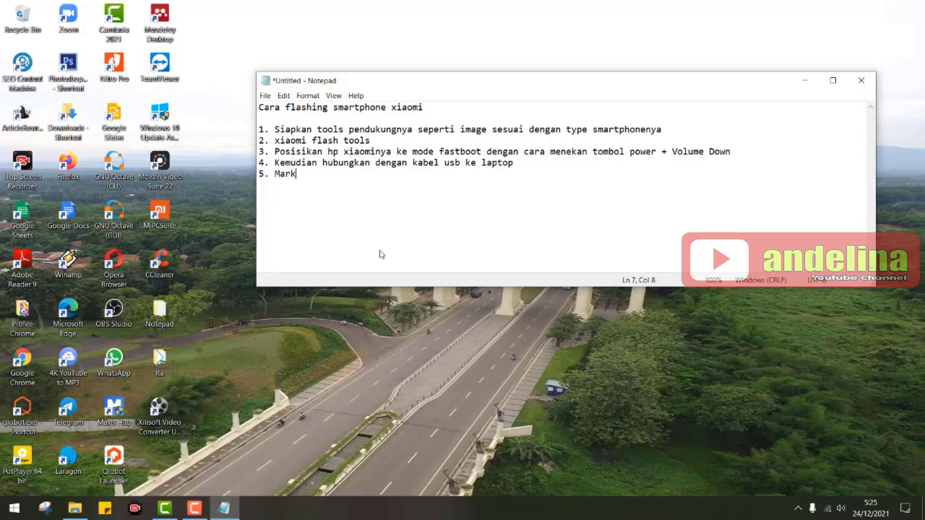
text(b)
Step: Below the numbered list, after a blank line, write the note "- disini hp sudah diposisikan ke mode fastboot"
text(disini hp)
key(BackSpace)
key(BackSpace)
key(BackSpace)
key(BackSpace)
key(BackSpace)
key(BackSpace)
key(BackSpace)
key(BackSpace)
key(BackSpace)
text(- disini hp sudah )
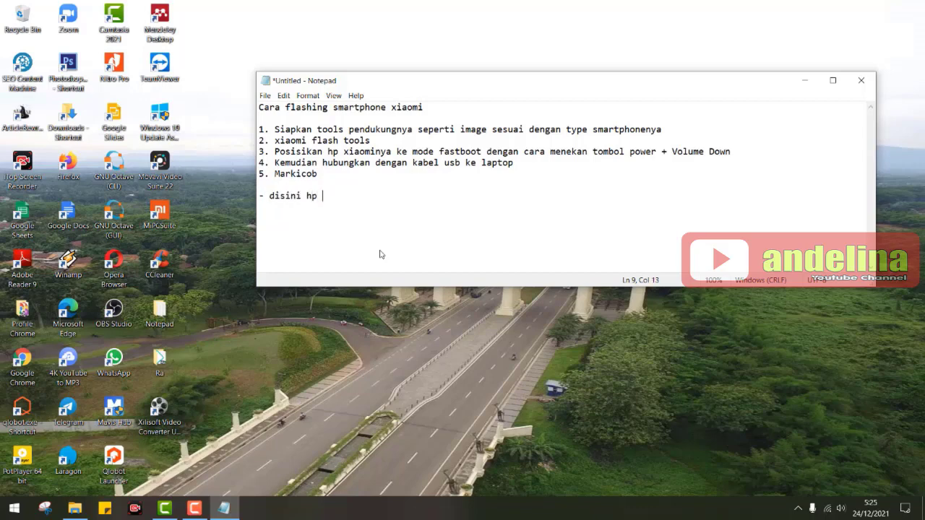
text(diposisikan ke )
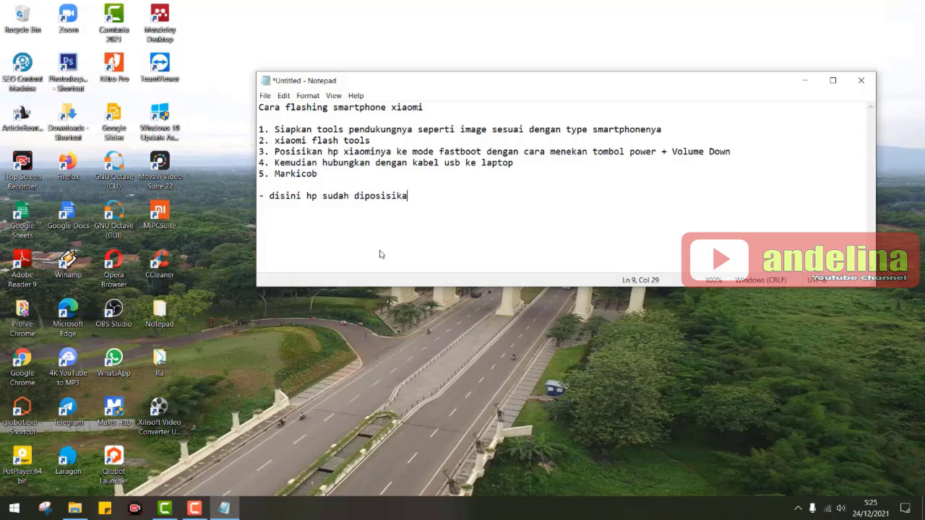
text(mode fastboot)
key(Return)
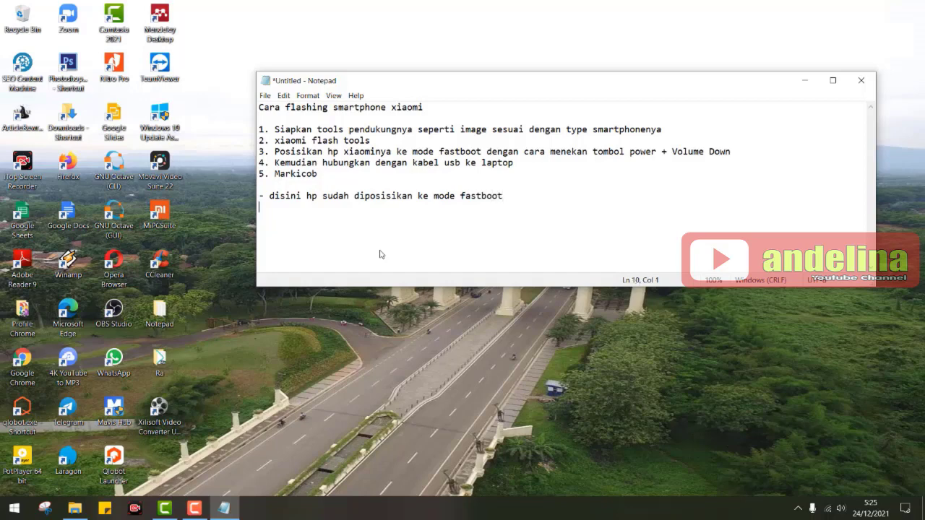
Step: Add a second dashed note reading "- sekarang buka xiaomiflashtoolsnya" and start a new line
text(- sekarang k)
key(BackSpace)
text(bku)
key(BackSpace)
key(BackSpace)
text(uka )
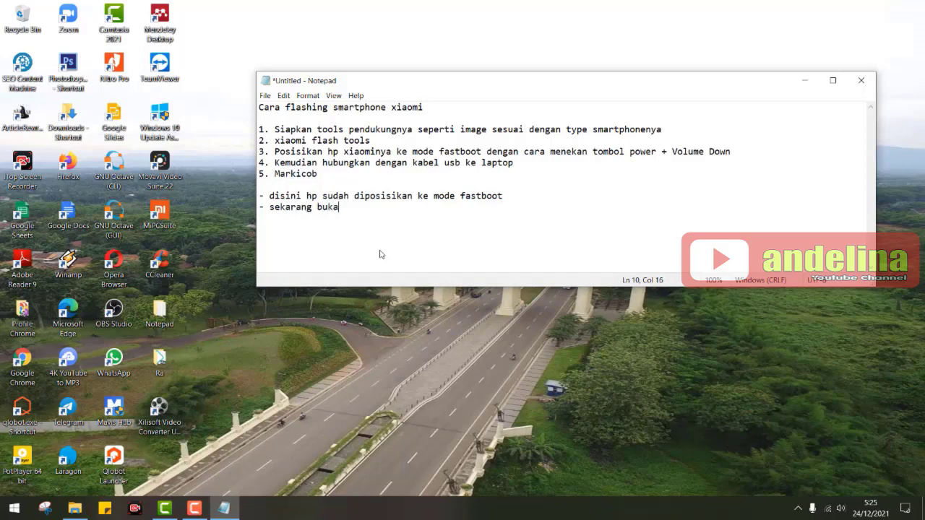
text(xiaomiflashtools)
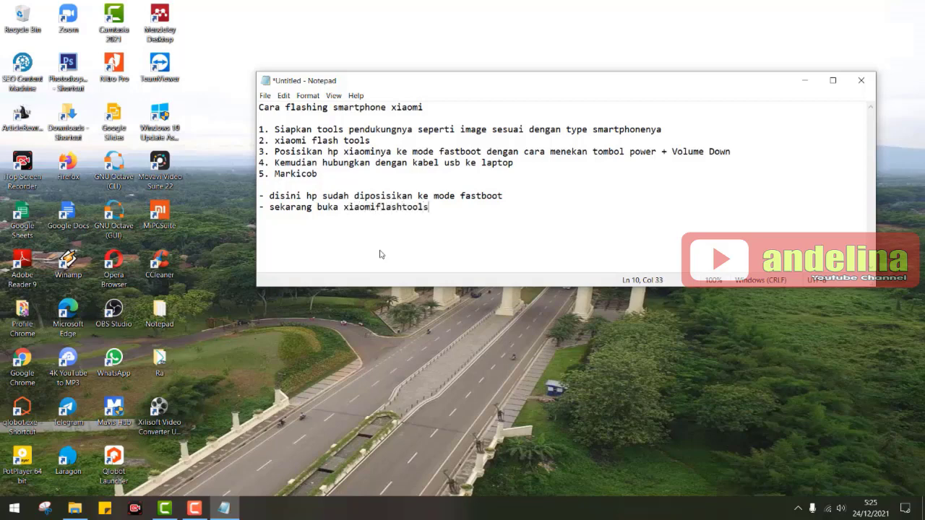
text(nya)
key(Return)
Step: Switch to File Explorer and open the XiaoMiFlash folder inside the Xiaomi folder on Local Disk (C:)
key(super+e)
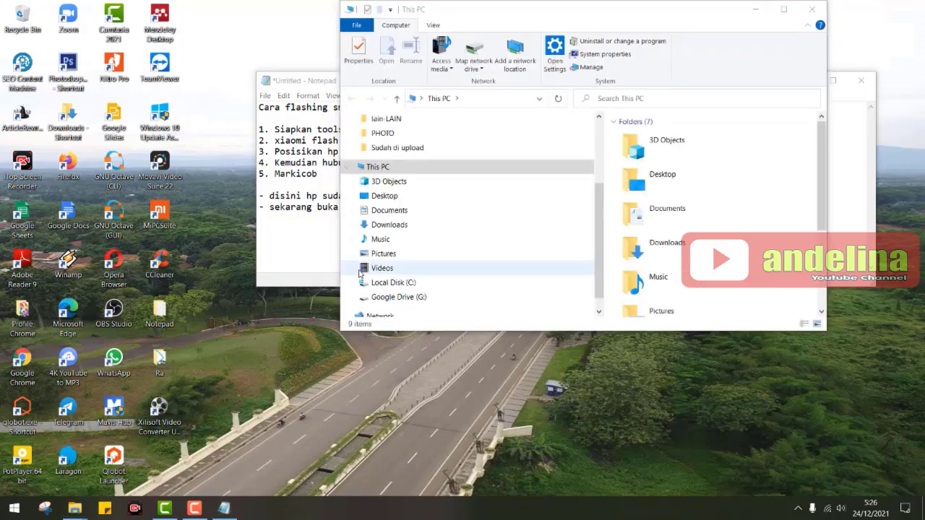
click(394, 283)
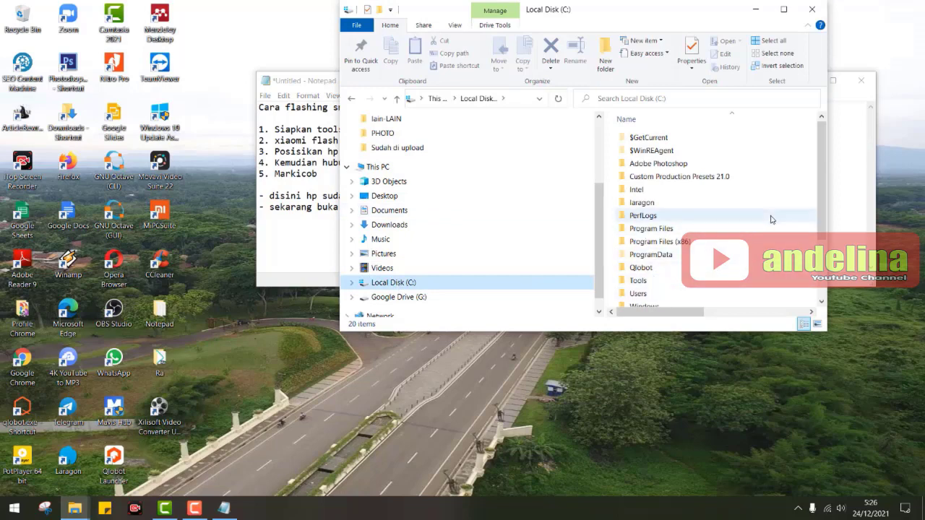
scroll(827, 218, down, 3)
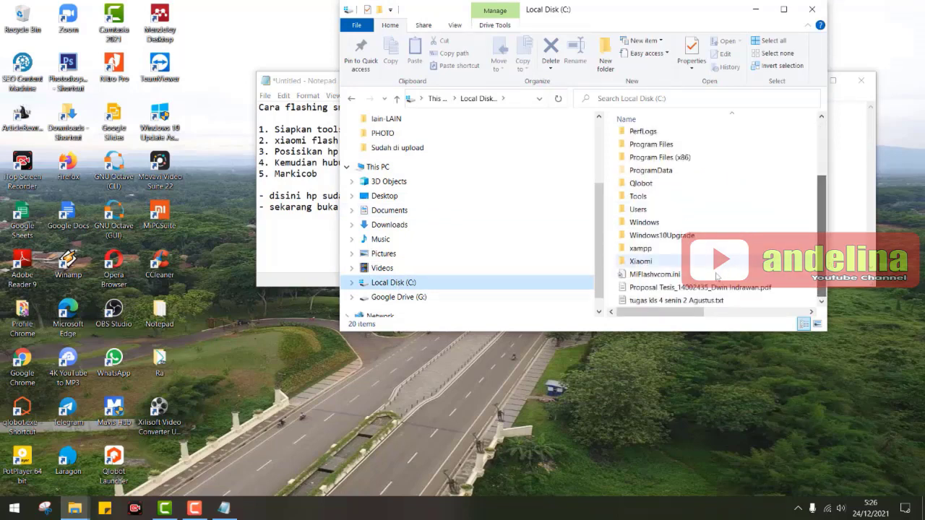
double_click(640, 261)
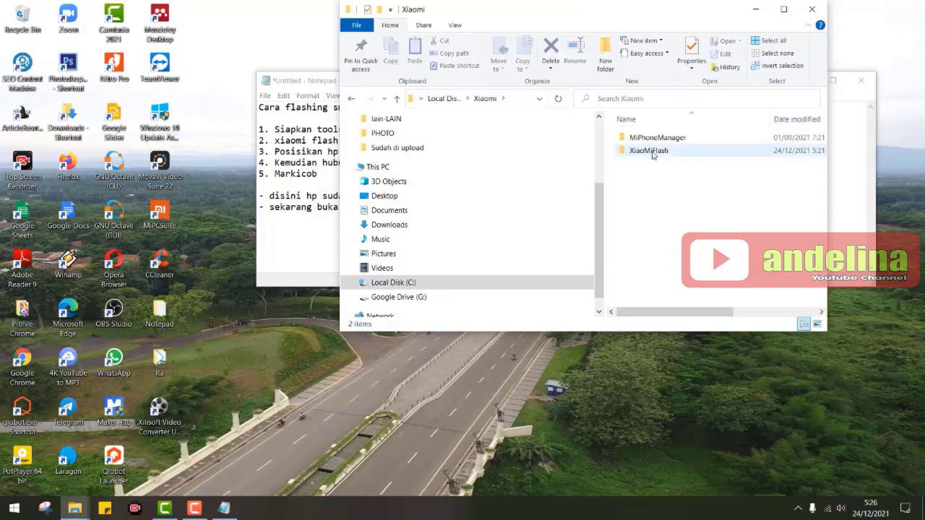
click(653, 153)
double_click(652, 153)
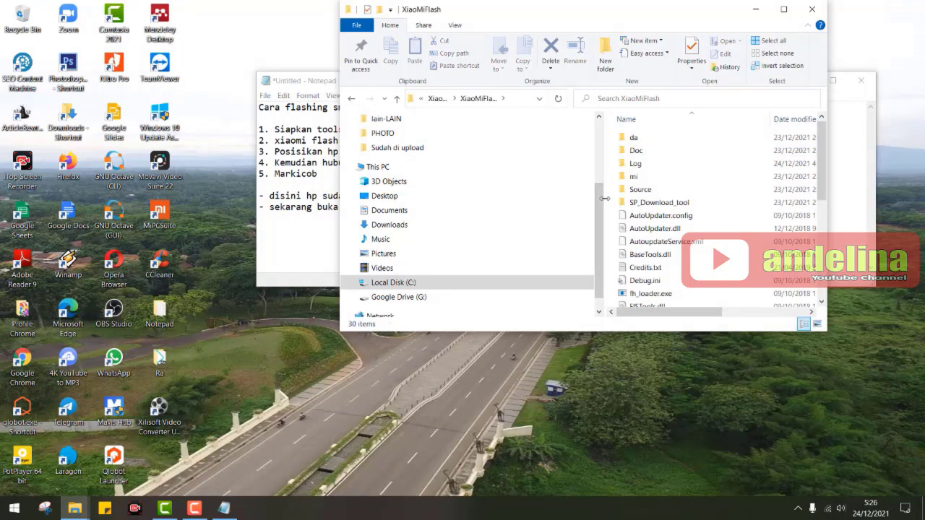
Step: Widen the file list and run XiaoMiFlash.exe as administrator
drag(604, 203, 430, 220)
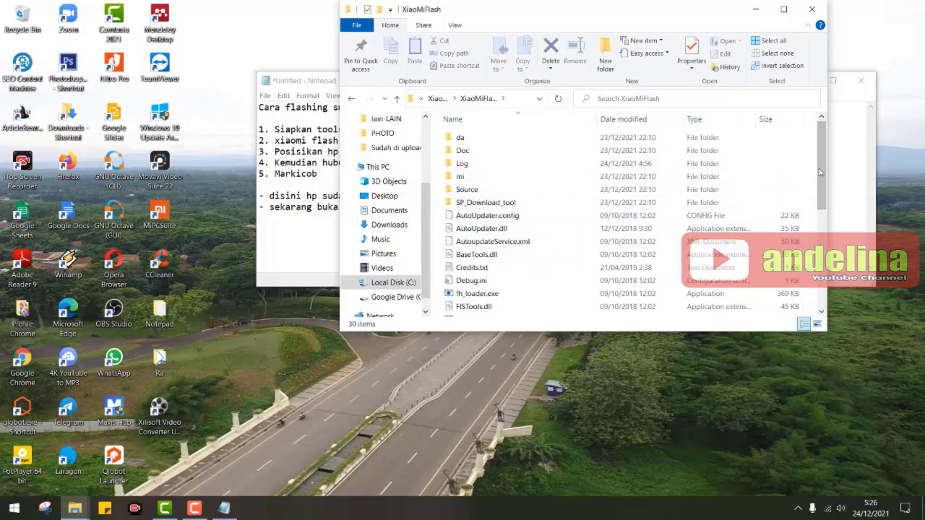
drag(821, 173, 821, 268)
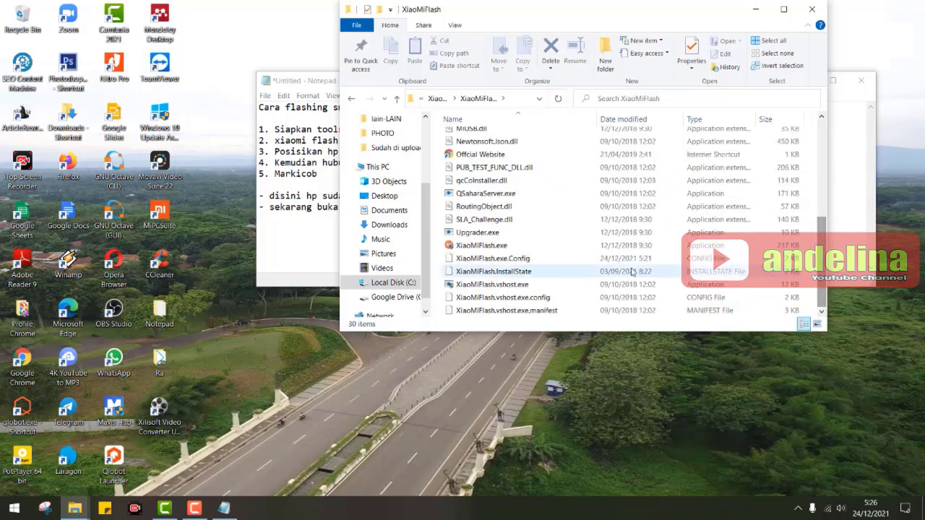
right_click(501, 247)
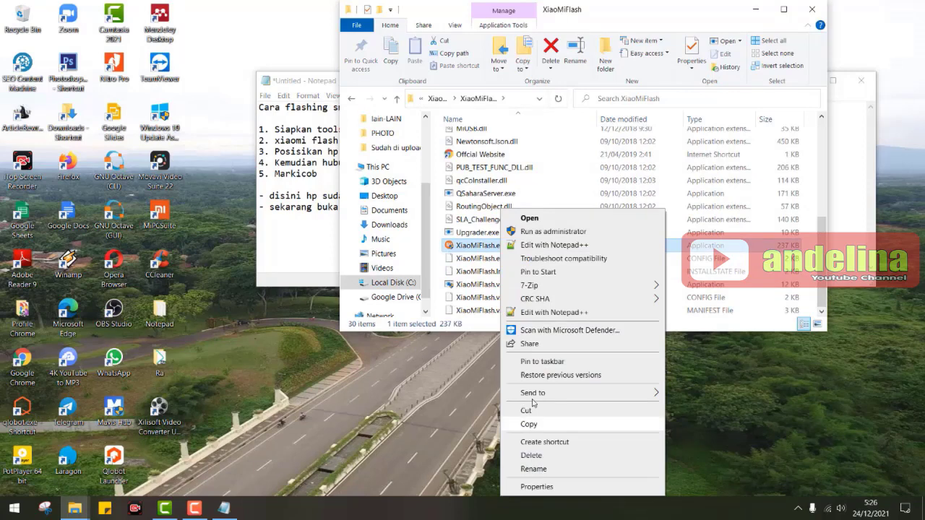
click(545, 230)
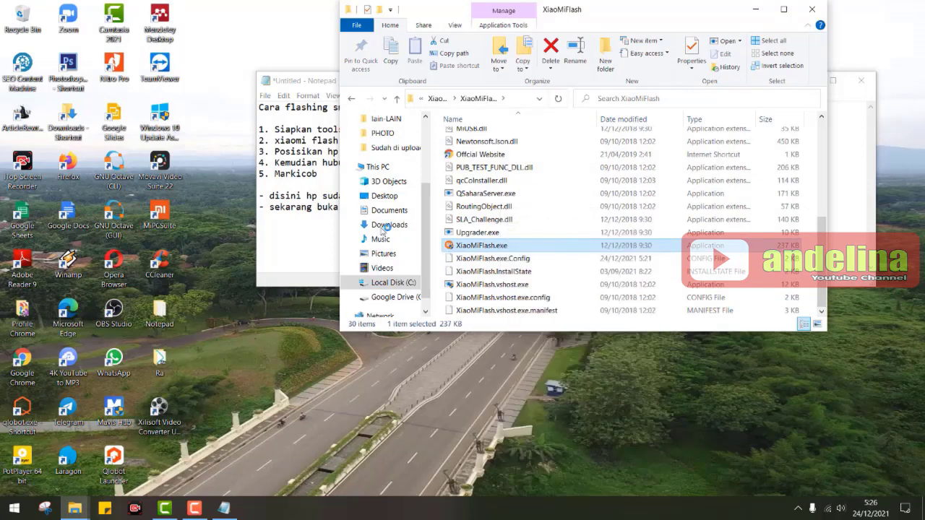
Step: Return to Notepad and write "Buka file yang berbentuk .exe ()" as the third dashed note
click(293, 223)
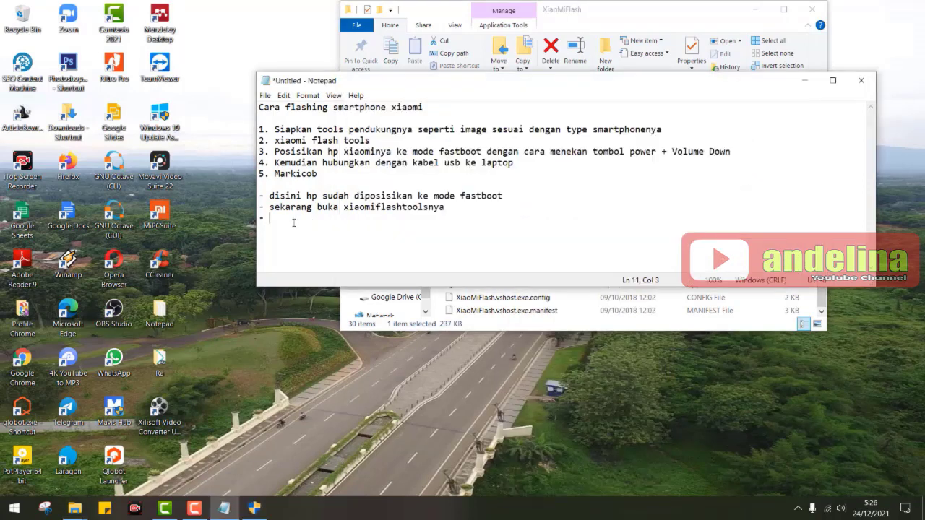
text(B)
key(BackSpace)
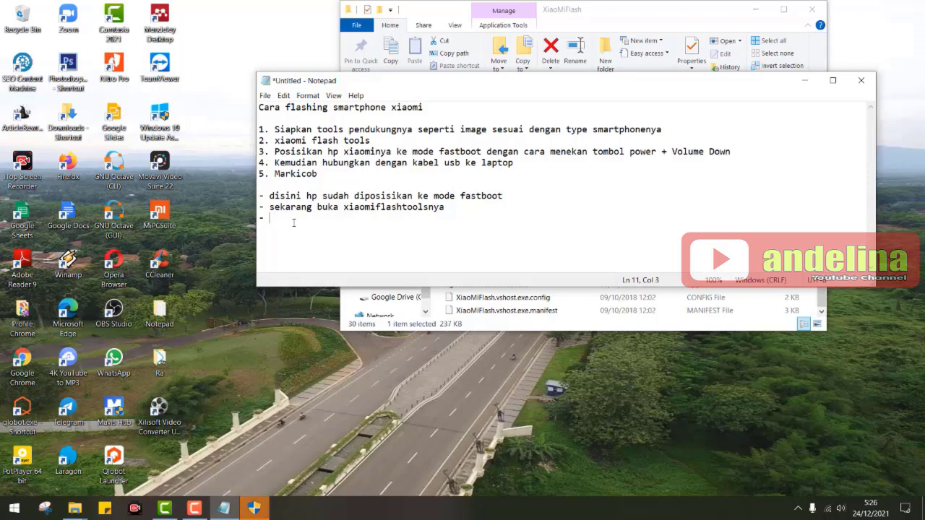
text(Buka)
text(file yang be)
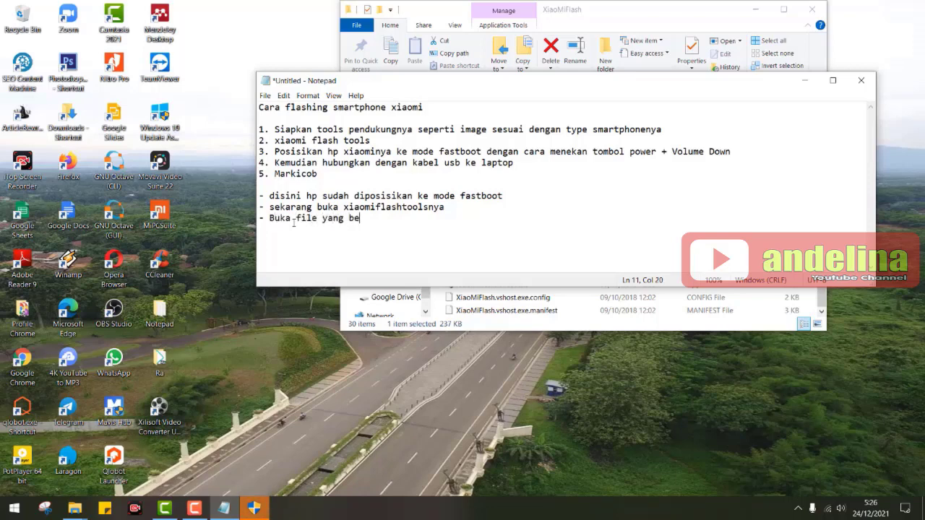
text(rbentuk .exe di)
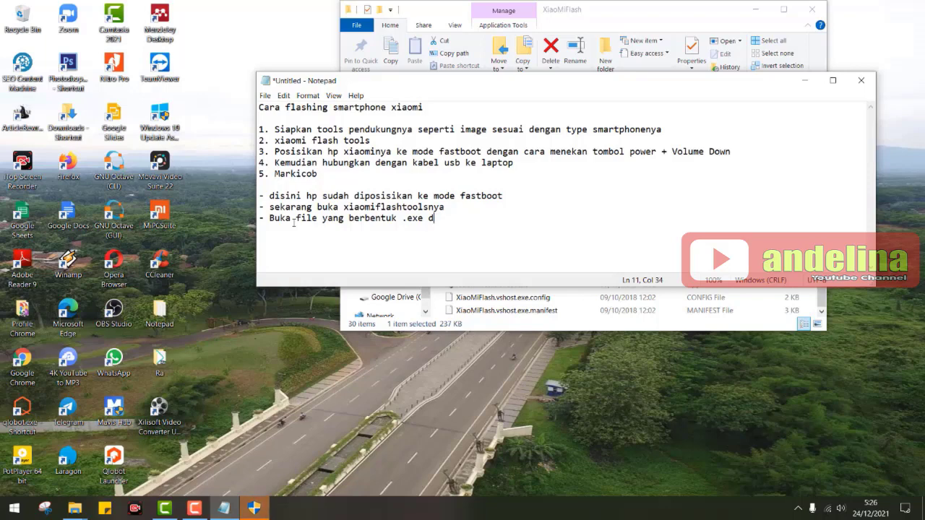
key(BackSpace)
key(Return)
text(())
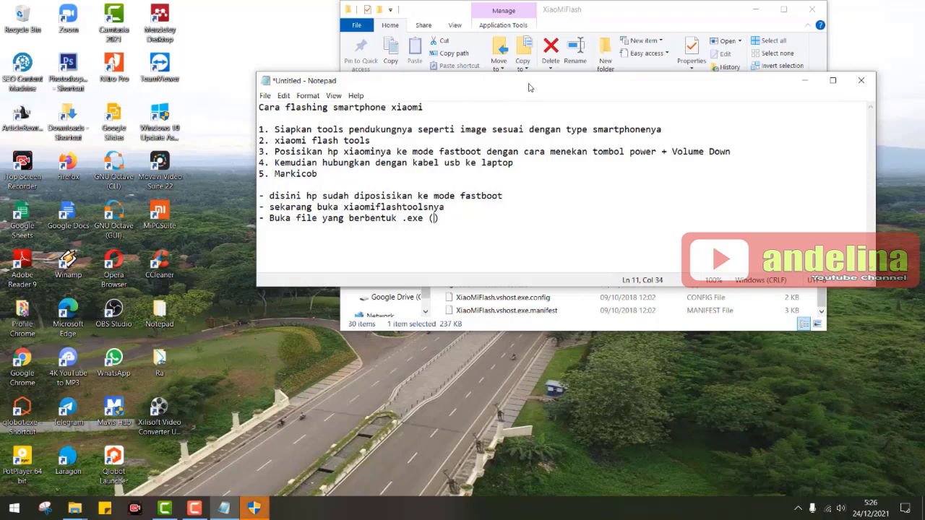
Step: Move the note window lower, fill the parentheses with "XiaomiFlash.exe", start a new line and bring up the pending administrator prompt to launch MiFlash
drag(526, 86, 504, 137)
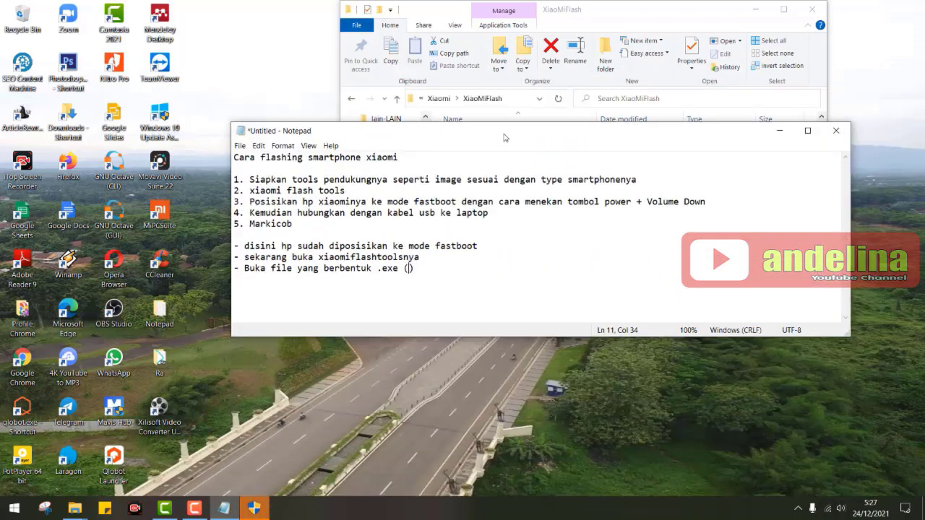
text(Xiaomi F)
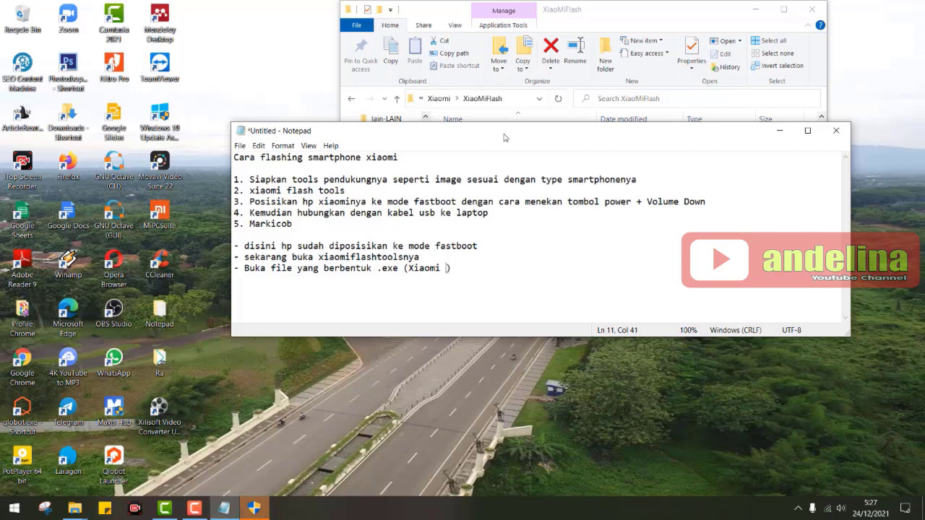
key(BackSpace)
key(BackSpace)
text(Flash.exe)
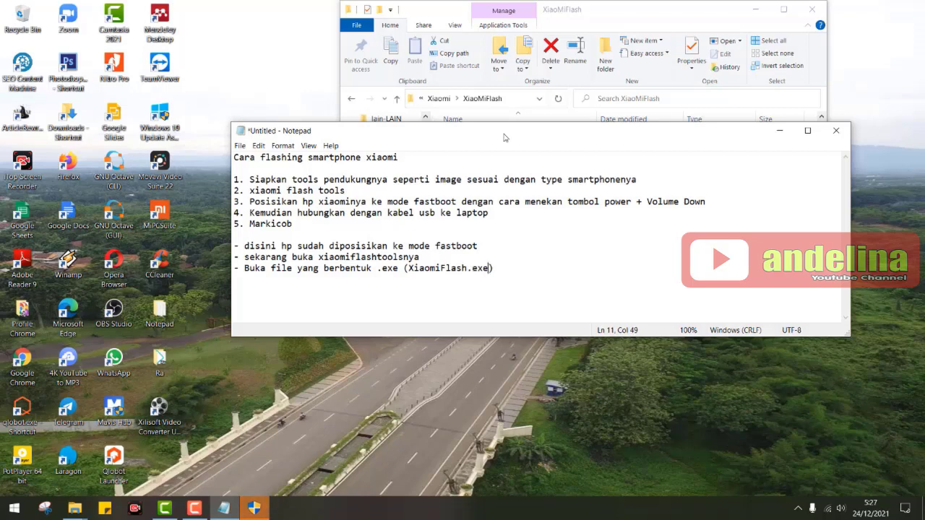
key(Right)
key(Return)
click(254, 510)
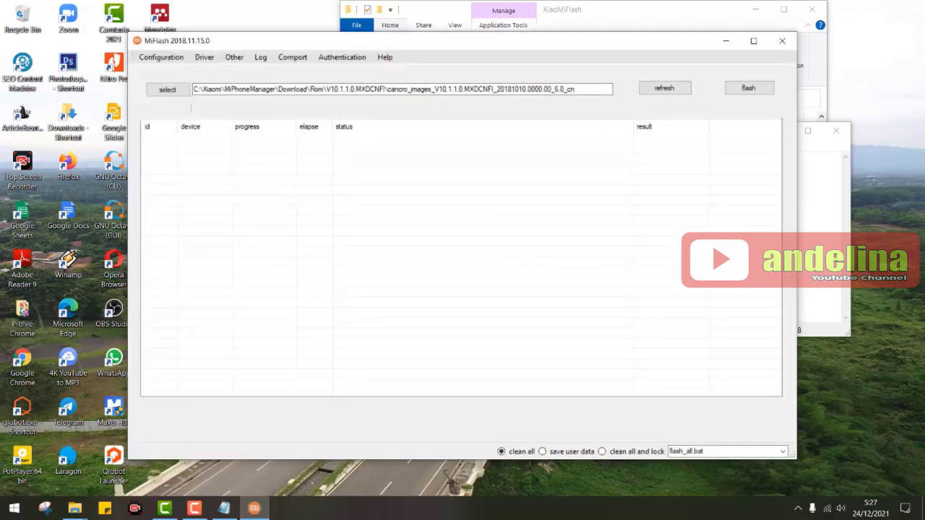
Step: Back in Notepad, add the note "- Setelah aplikasinya terbuka, arahkan imagenya sesuai dengan folder penyimpanan imagenya" and start a new line
click(834, 260)
key(Return)
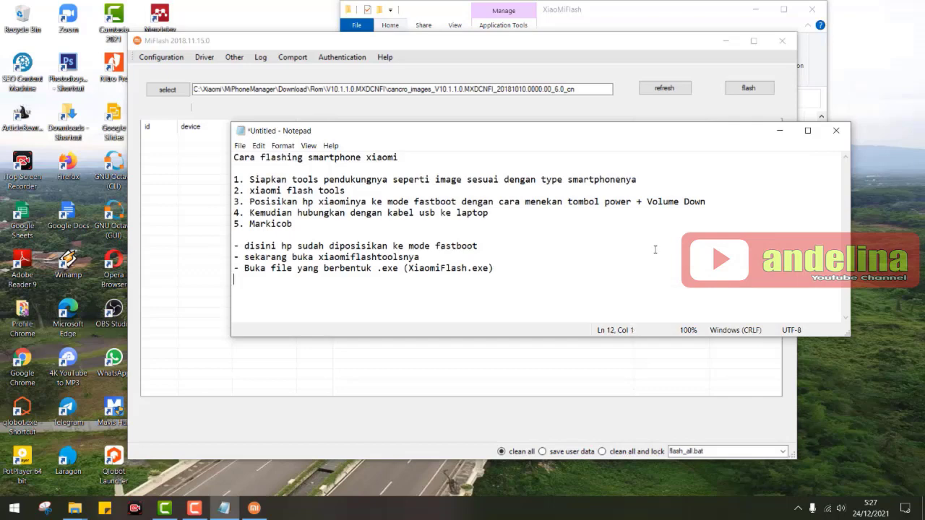
text(- Setelah aplikasinya)
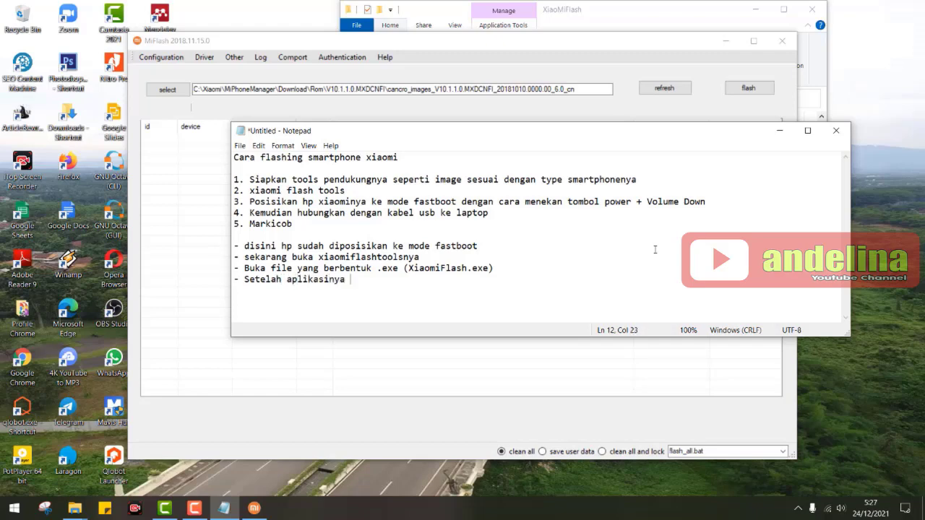
text( terbuka, arahkan )
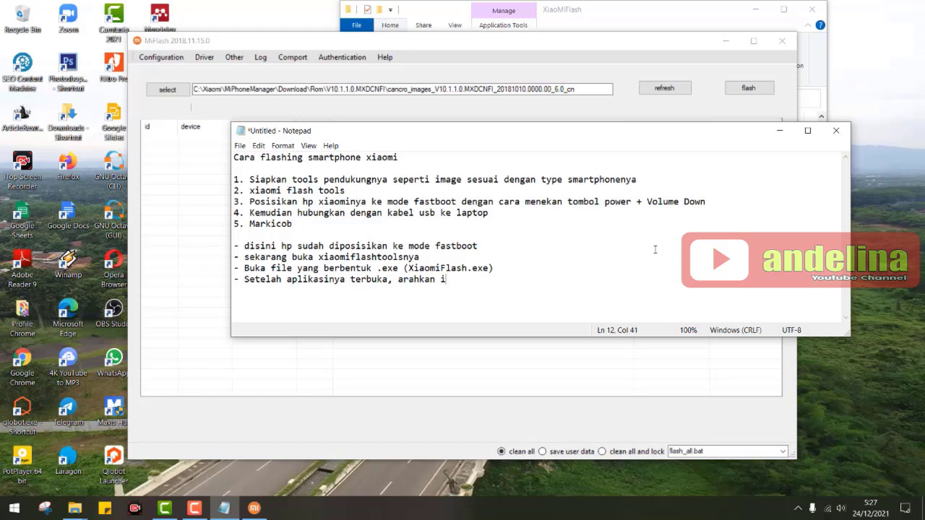
text(image)
key(BackSpace)
key(BackSpace)
text(enya sesuai degan)
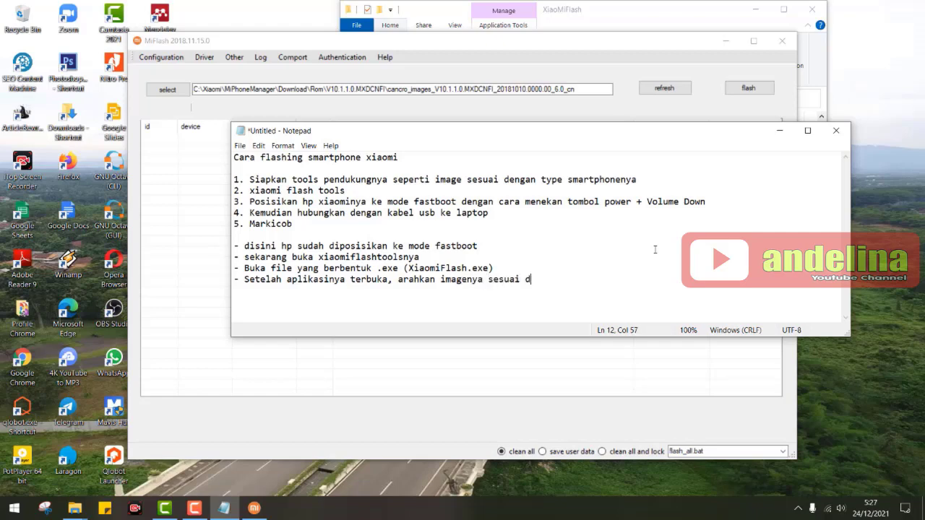
key(BackSpace)
key(BackSpace)
key(BackSpace)
text(ngan folder pe)
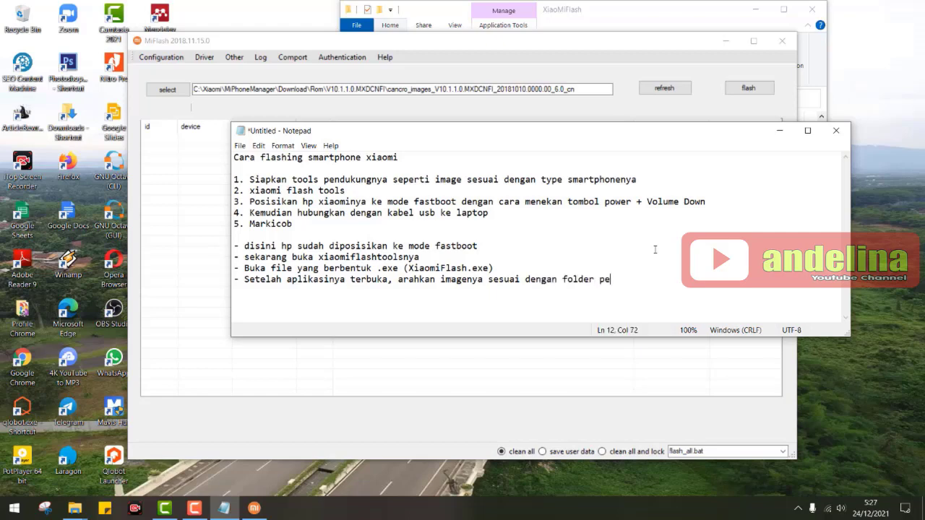
text(nyimpanan imagenya)
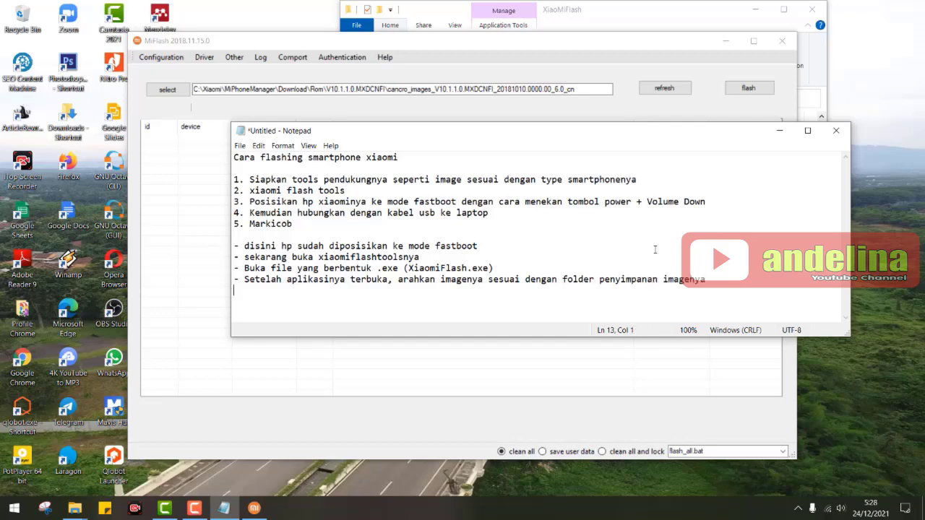
Step: In MiFlash, browse for the image folder and expand Local Disk (C:), Xiaomi, MiPhoneManager, Download, Rom down to V10.1.1.0.MXDCNFI
click(185, 182)
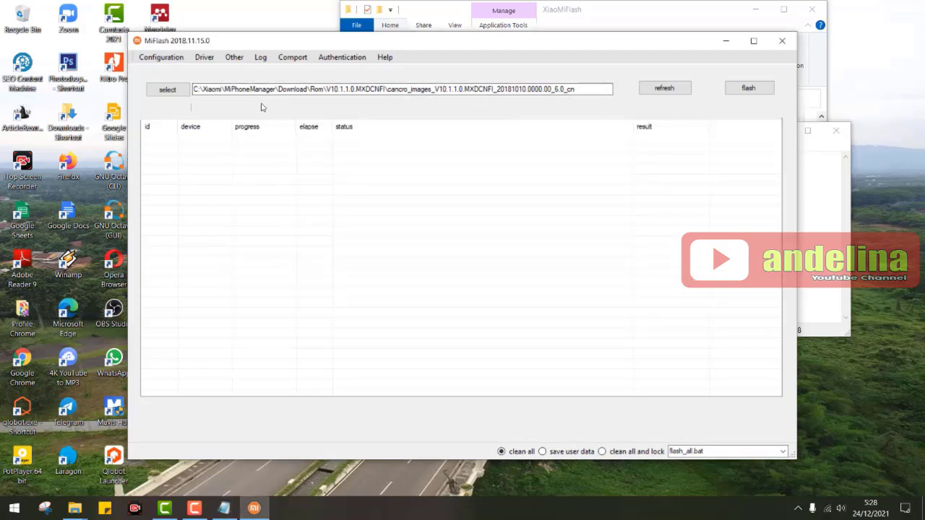
click(184, 92)
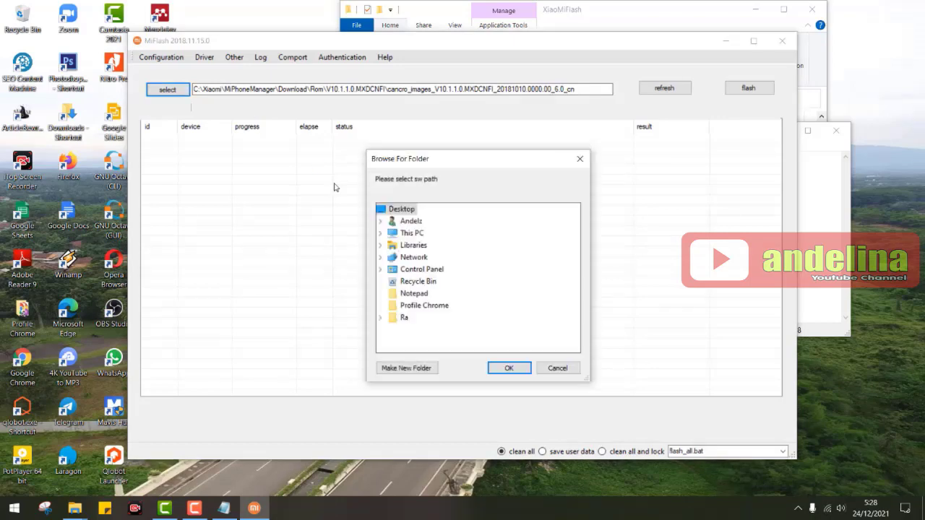
click(380, 233)
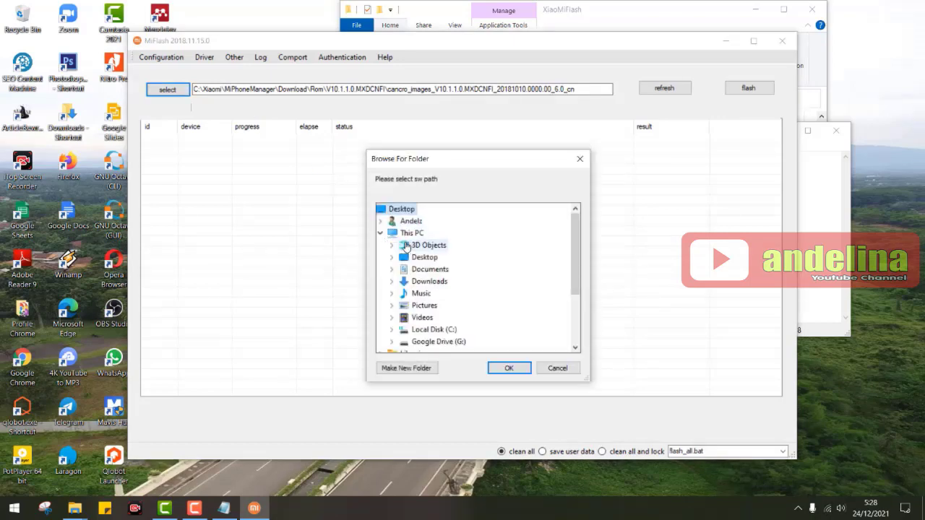
double_click(432, 330)
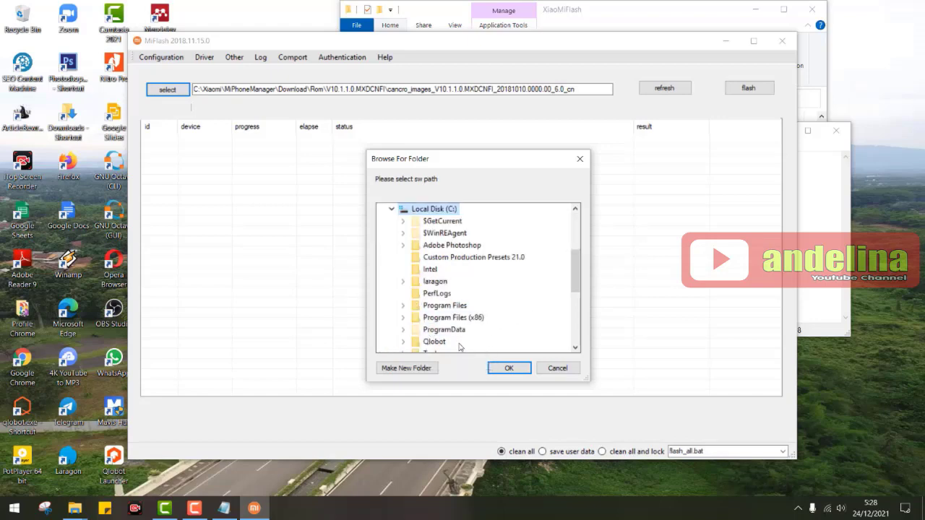
drag(578, 264, 577, 309)
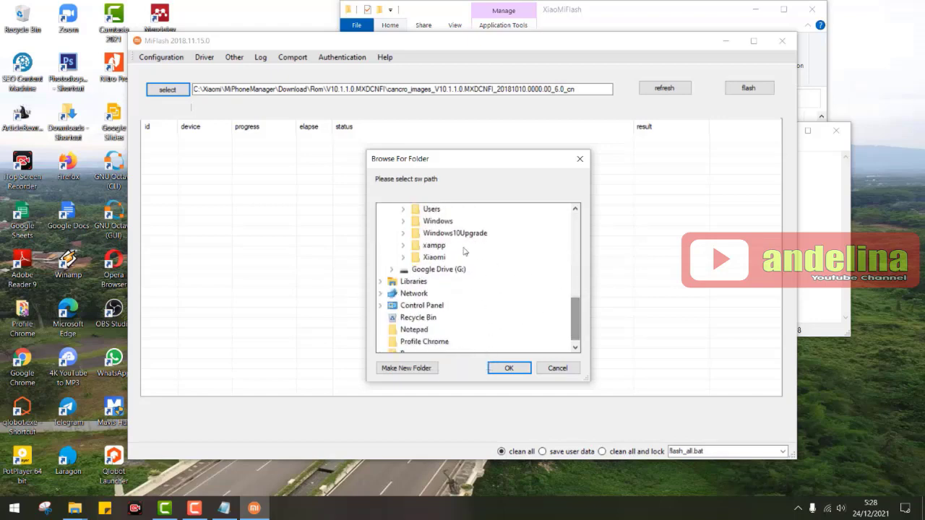
double_click(427, 260)
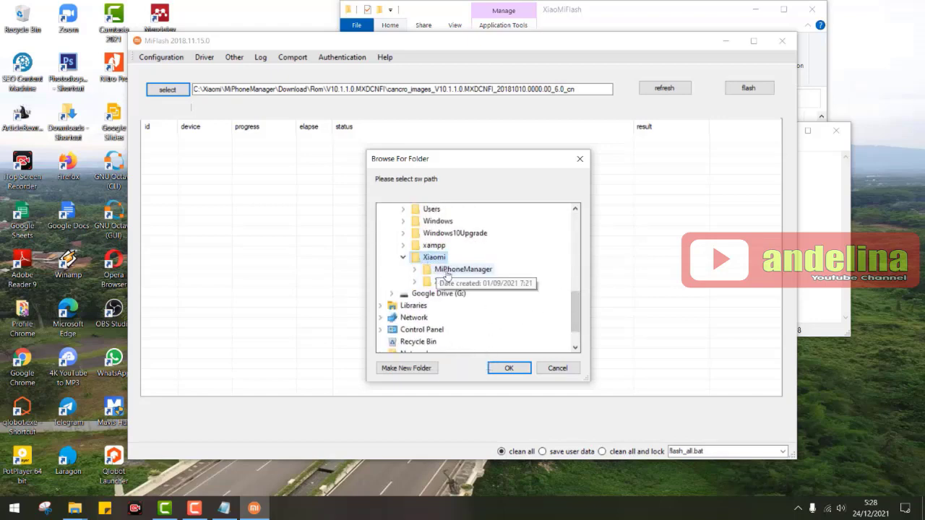
double_click(449, 271)
drag(577, 293, 577, 328)
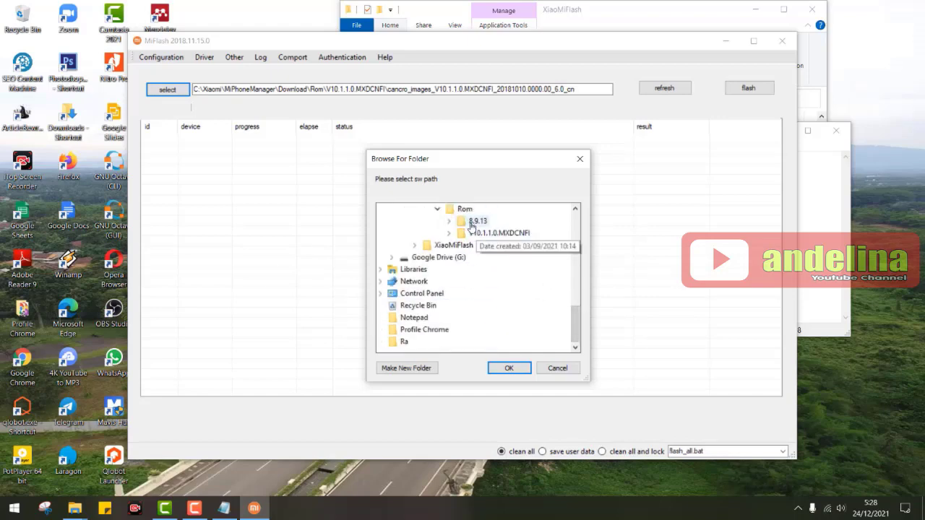
double_click(477, 234)
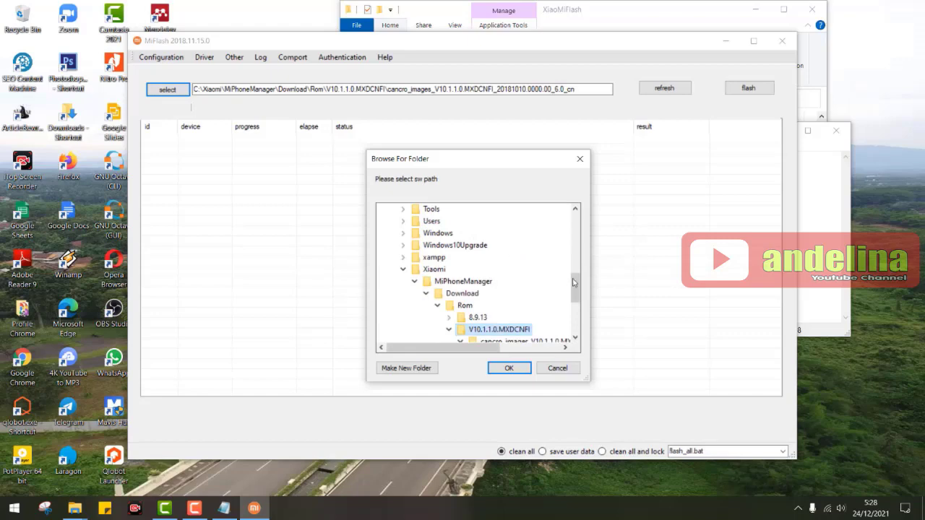
Step: Bring the cancro_images subfolder of V10.1.1.0.MXDCNFI into view and move the folder browser aside, leaving it open
drag(575, 289, 580, 317)
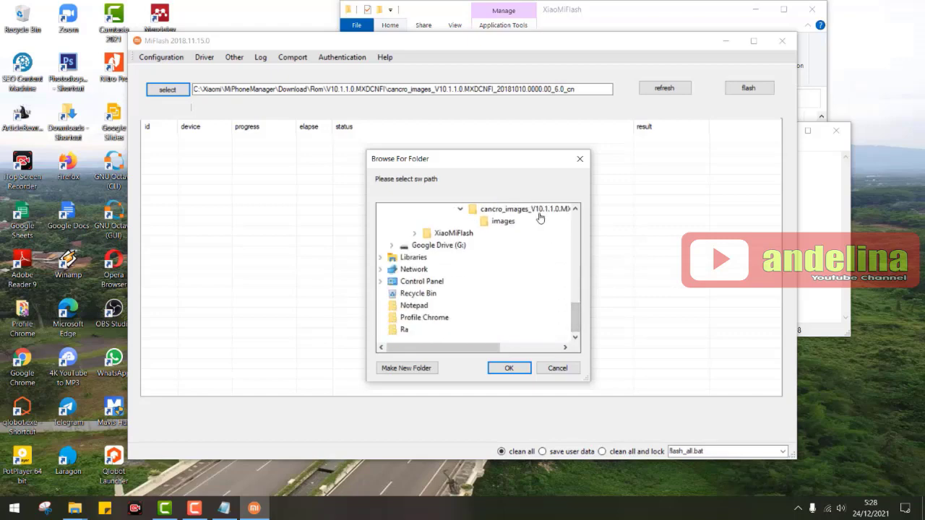
drag(453, 353, 507, 352)
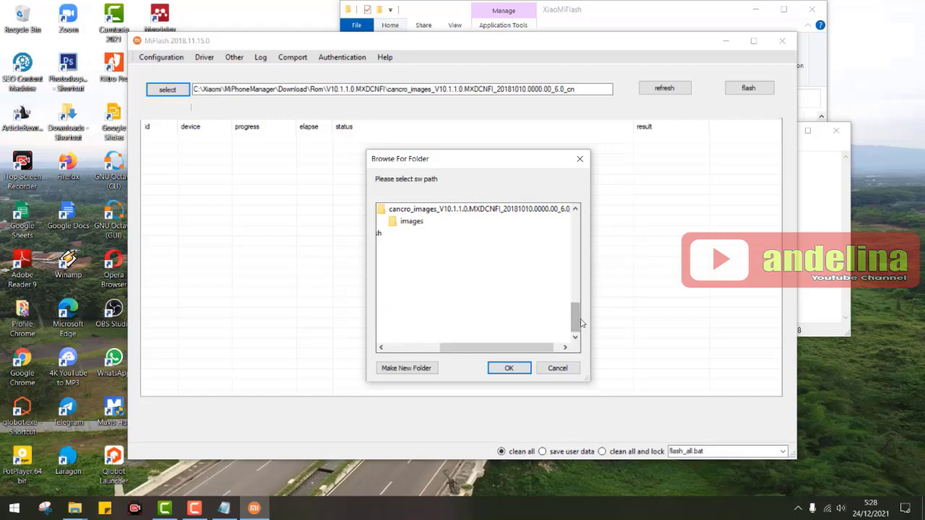
drag(516, 349, 509, 350)
drag(579, 320, 578, 308)
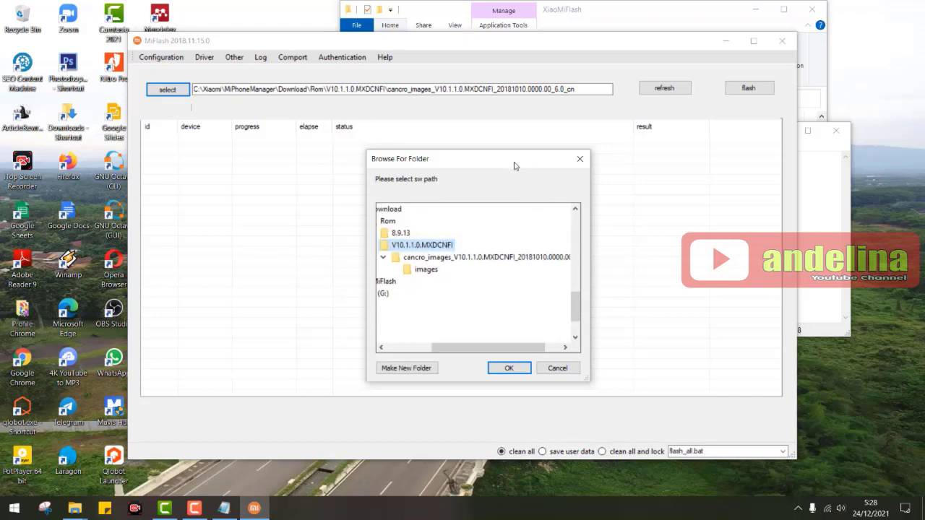
drag(514, 166, 136, 197)
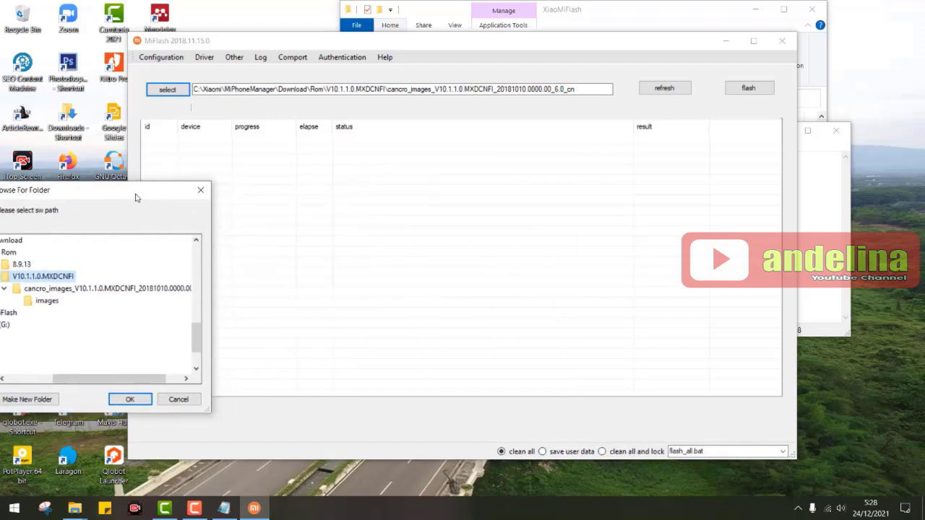
click(367, 42)
Step: Switch to Notepad and add the note "- Pada percobaan kali ini hp xiaomi yang akan di flash adalah type Mi4 Lte"
click(224, 508)
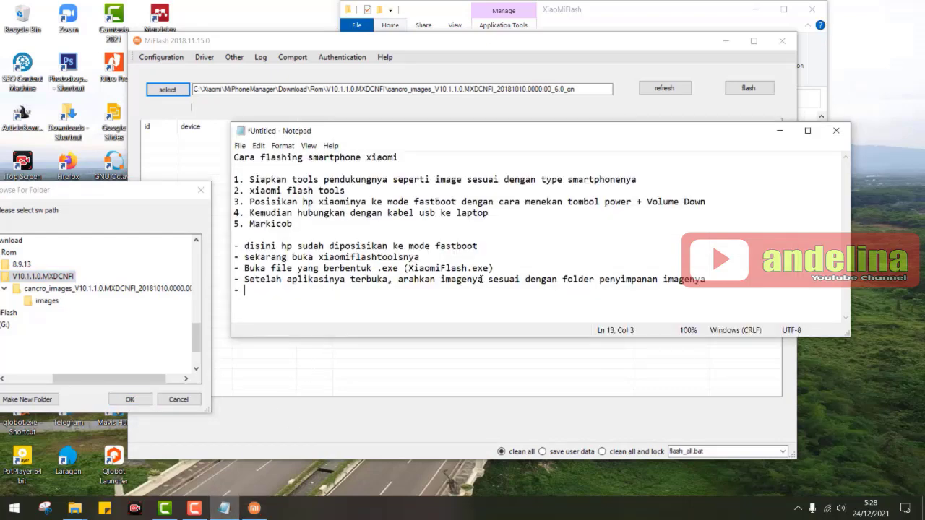
text(di)
key(BackSpace)
key(BackSpace)
text(d)
key(BackSpace)
text(Pada percobaan kali)
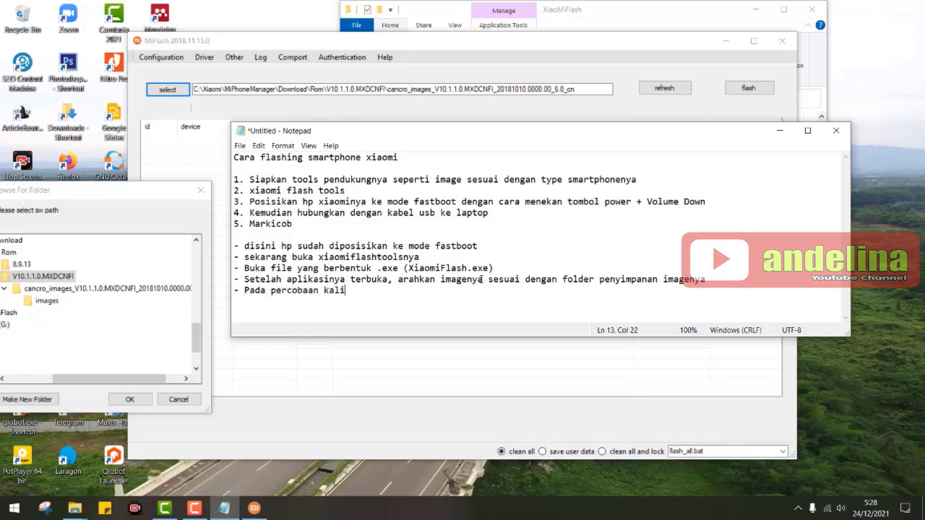
text( ini hp xiaomi yang akan di )
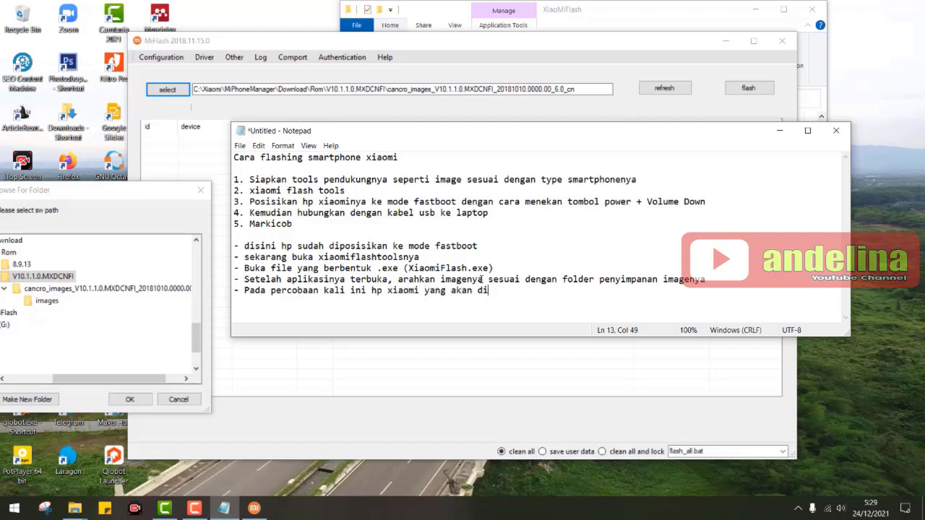
text(f)
key(BackSpace)
text(flash adalah type)
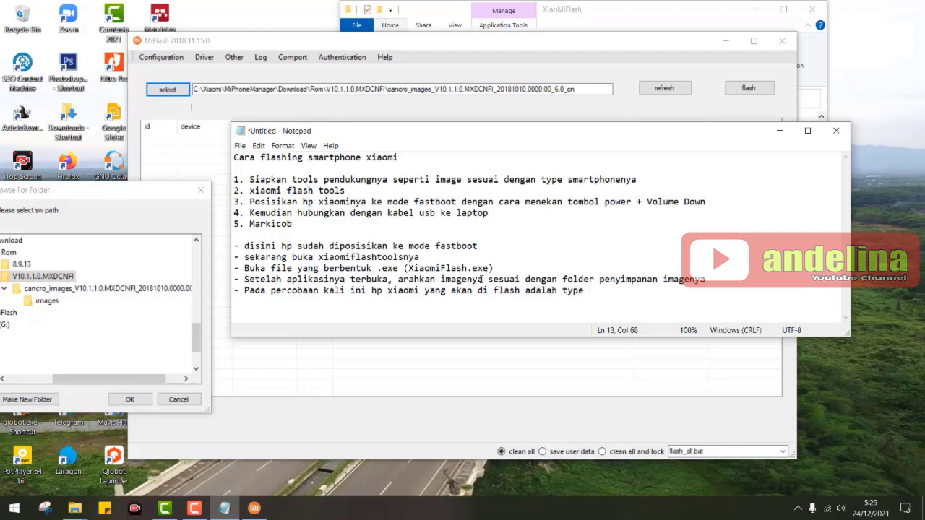
text( m)
key(BackSpace)
text(Mi)
text(4 Lte - )
Step: Write the next dashed note "Image yang digunakan adalah cancro images v10.1.1.0 MXDCNFI ......" and start a new line
text(Image ya)
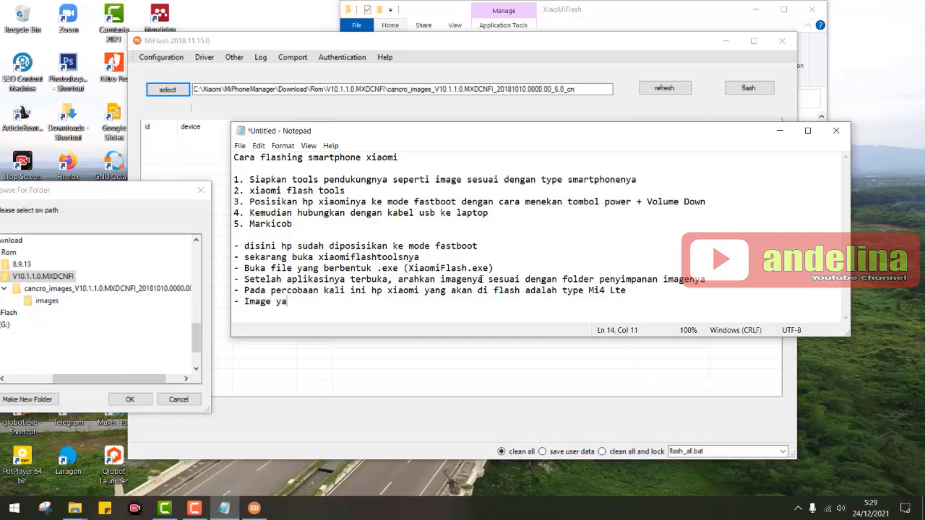
text(ng digunakan adalah can)
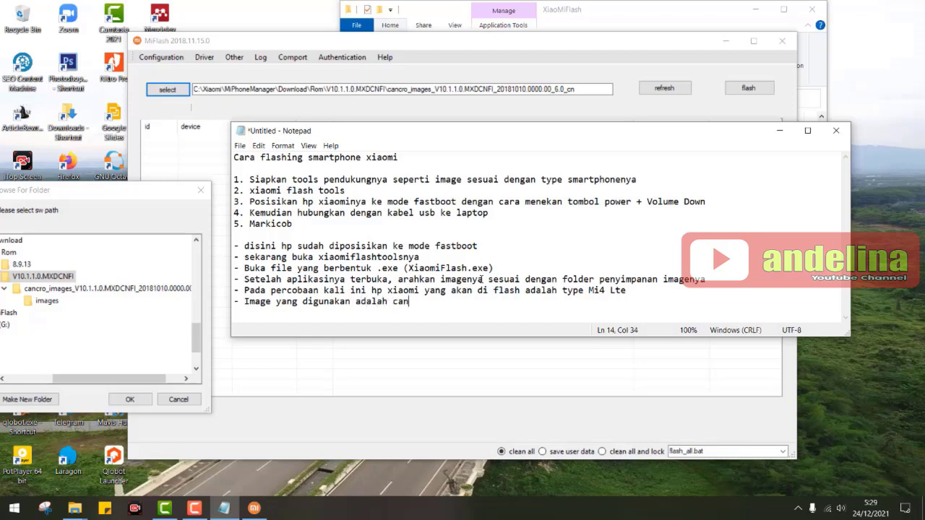
text(cro images v10.1)
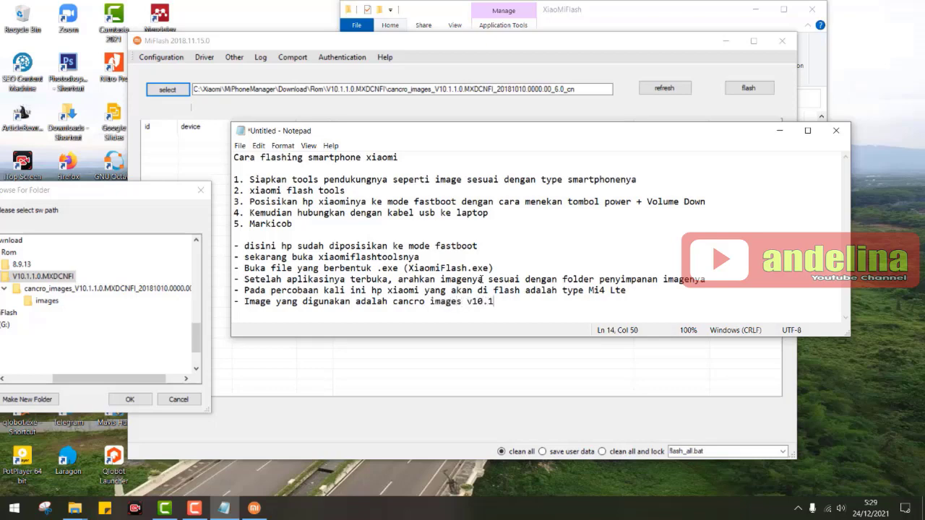
text(.1.0 MXDCNFI ......)
key(Return)
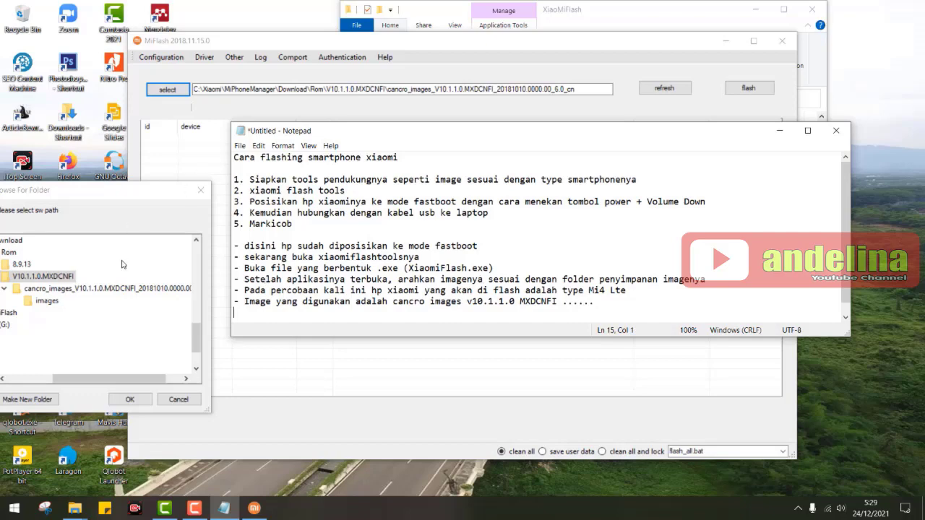
Step: Choose the cancro_images subfolder of V10.1.1.0.MXDCNFI as the firmware path in MiFlash
click(113, 292)
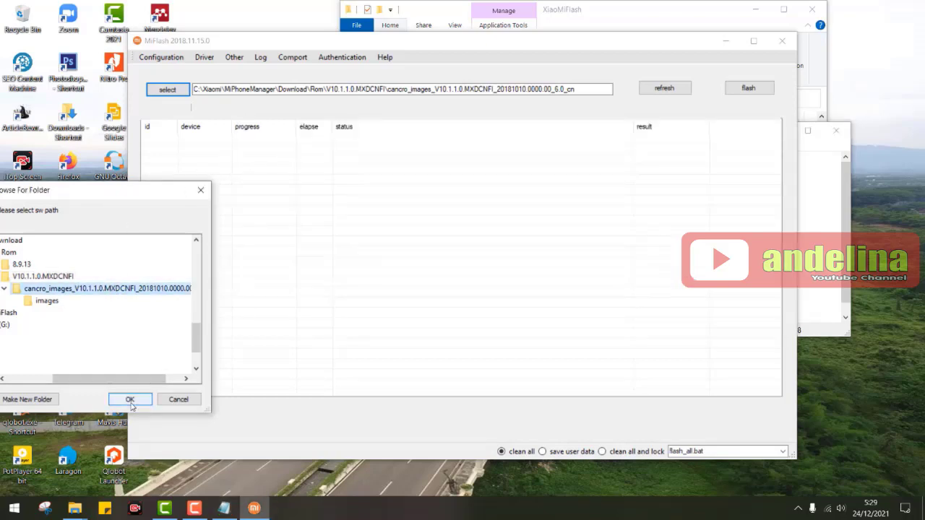
click(129, 398)
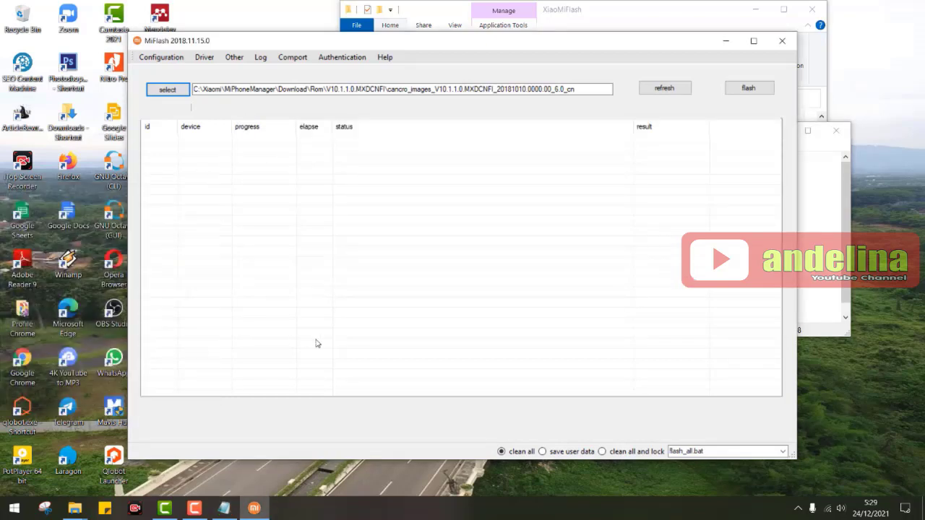
Step: Switch to Notepad, add the note "- Kemudian tekan tombol refresh", and refresh the device list in MiFlash
click(224, 508)
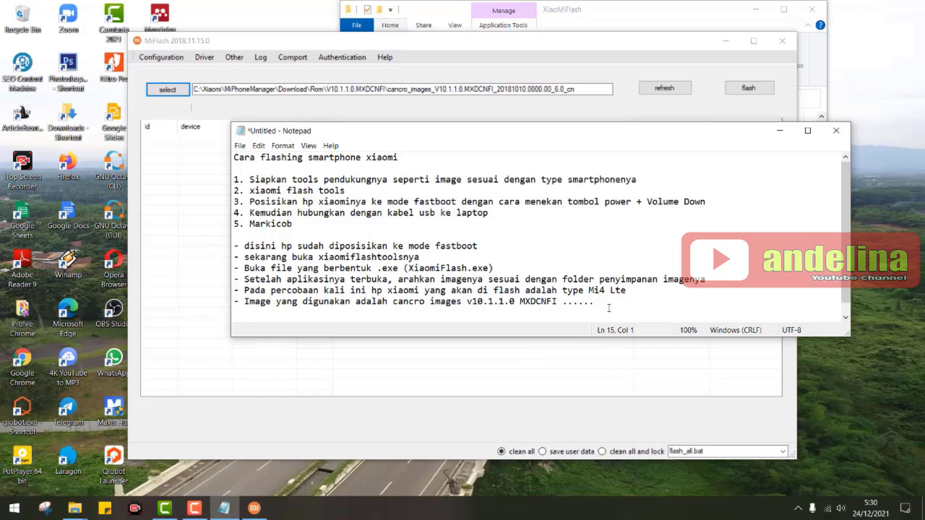
text(- Kemudian tekan tomb)
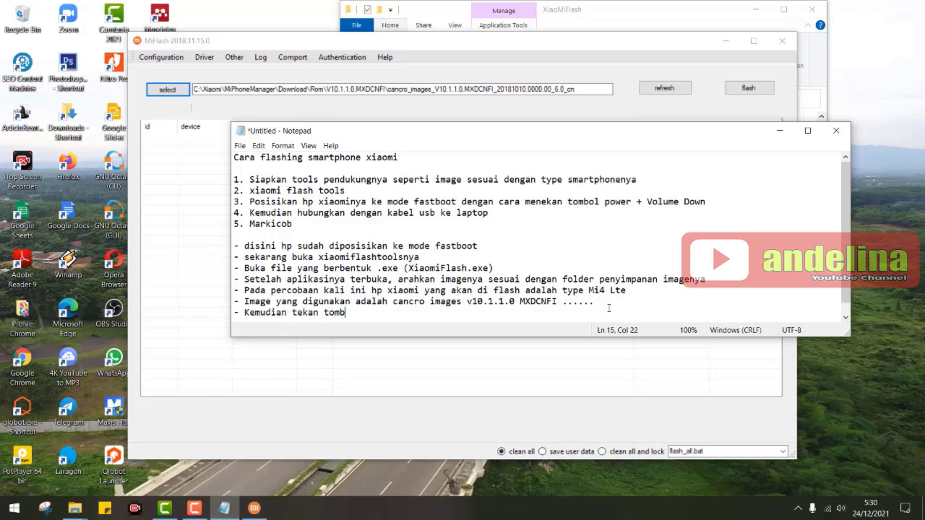
text(ol refresh)
click(653, 88)
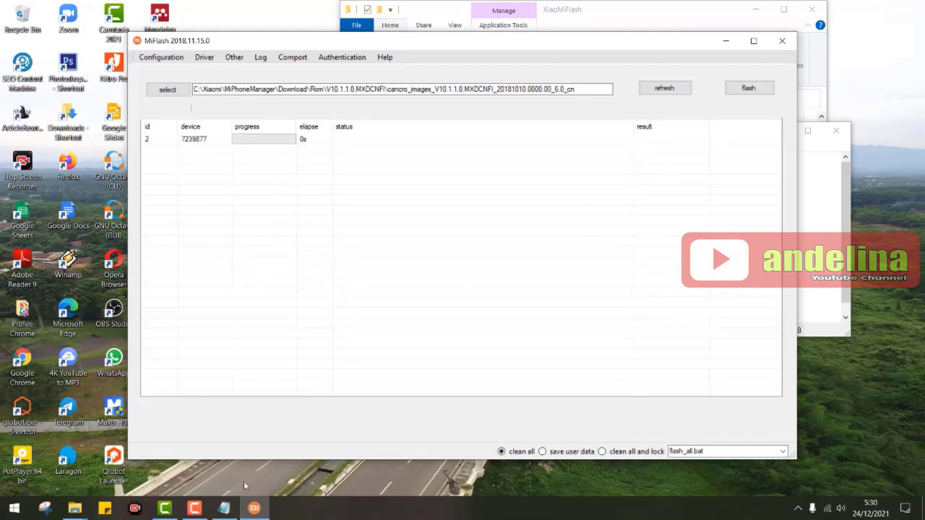
Step: Return to Notepad, move its window below the MiFlash device row, and add blank lines after the refresh note
click(224, 508)
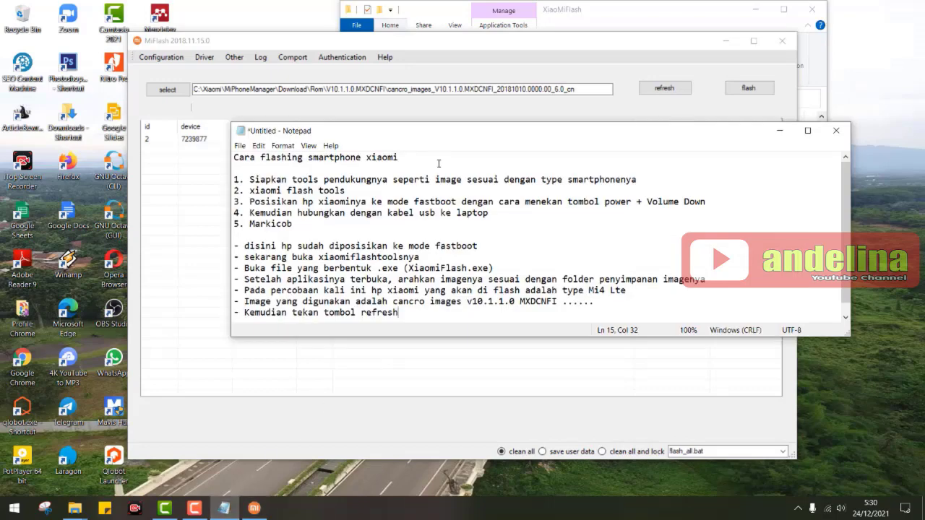
drag(445, 140, 369, 191)
key(Return)
key(Return)
key(Return)
key(Return)
key(Return)
key(Return)
key(Return)
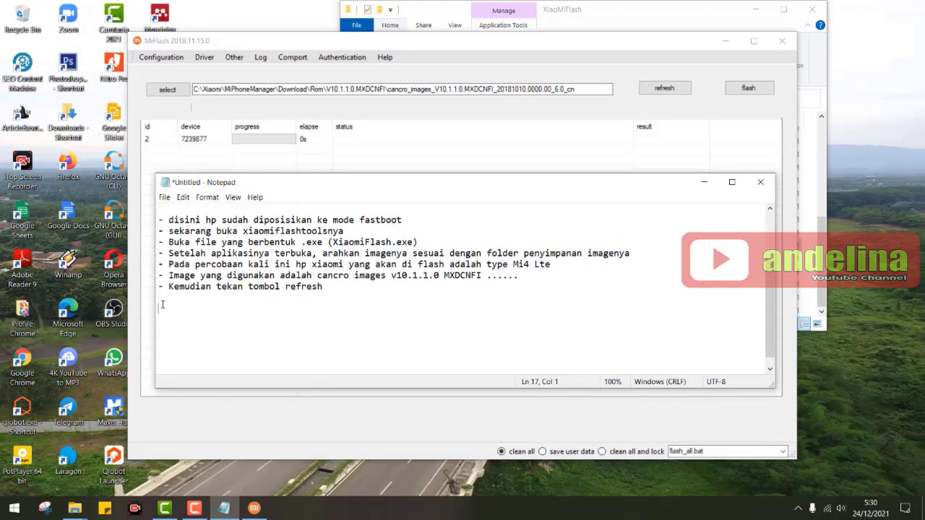
Step: Write the dashed note "Setelah devicenya terdeteksi kemudian fokus ke menu option yang ada dibawah"
text(-)
text(- )
text(S)
text(telea)
key(BackSpace)
key(BackSpace)
key(BackSpace)
key(BackSpace)
key(BackSpace)
text(etelah devicenya)
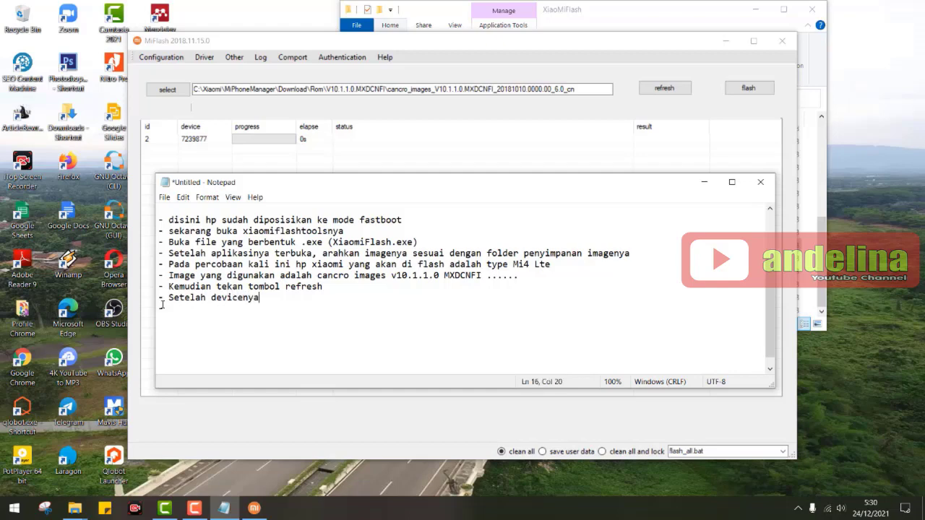
text( terdeteksi kemudian)
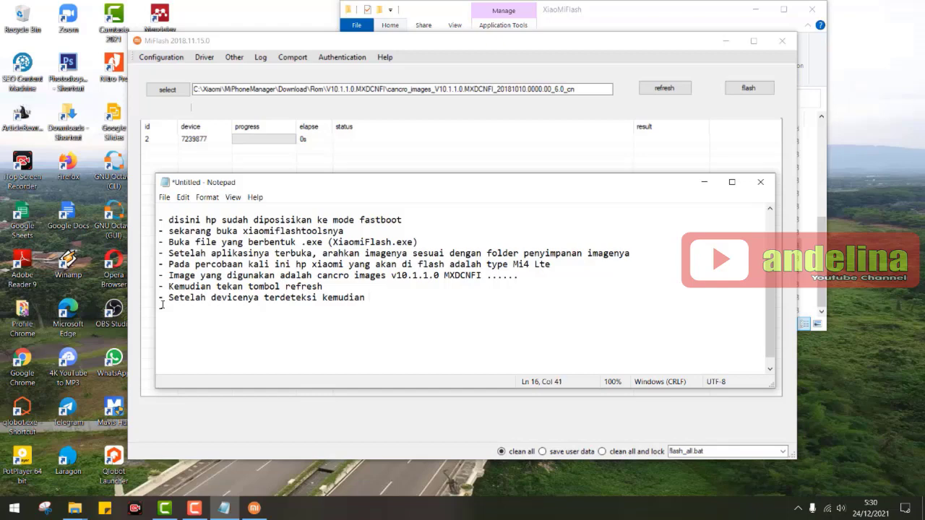
text( fokus ke menu yang)
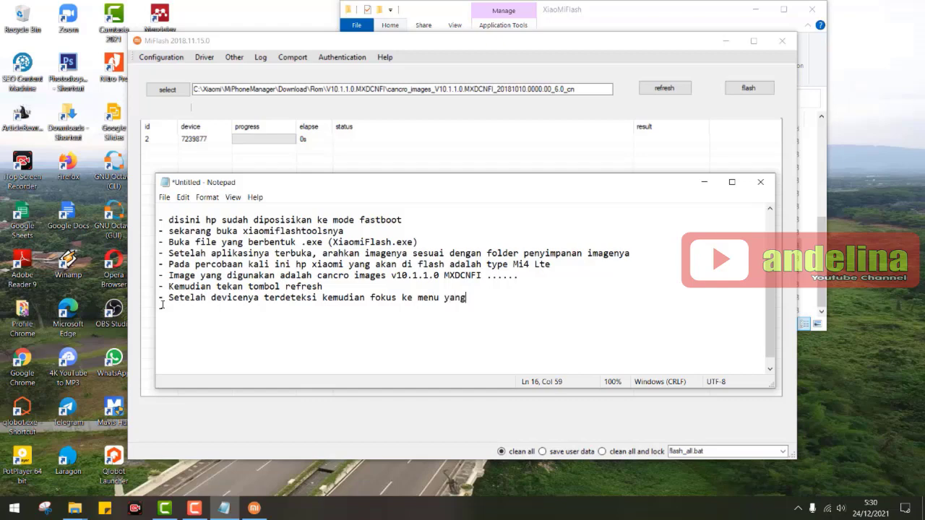
key(BackSpace)
key(BackSpace)
key(BackSpace)
key(BackSpace)
text(option yang ada dibaw)
key(BackSpace)
text(a)
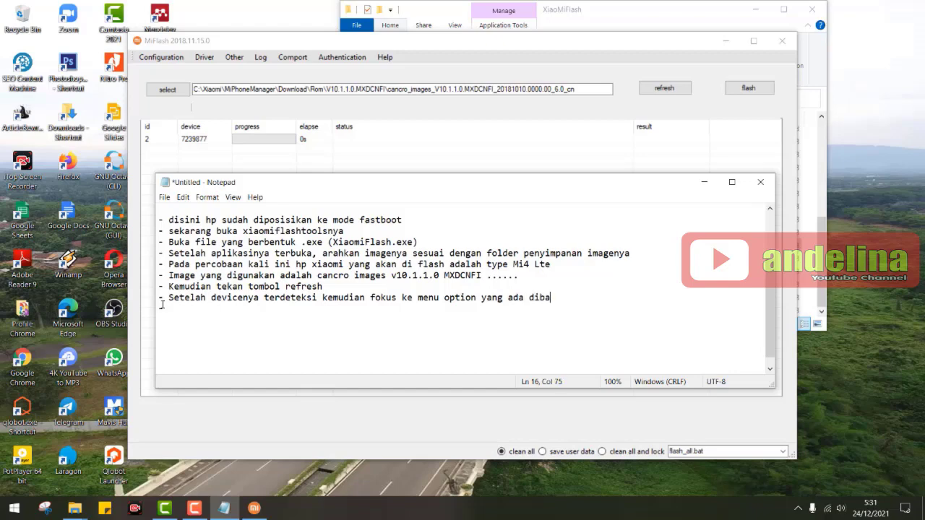
text(wah)
Step: Add the dashed note "Disana ada pilihan clean all, save user data dan clean all and lock, terserah mau pilih yang mana"
key(Return)
text(- di)
key(BackSpace)
key(BackSpace)
text(Disana ada)
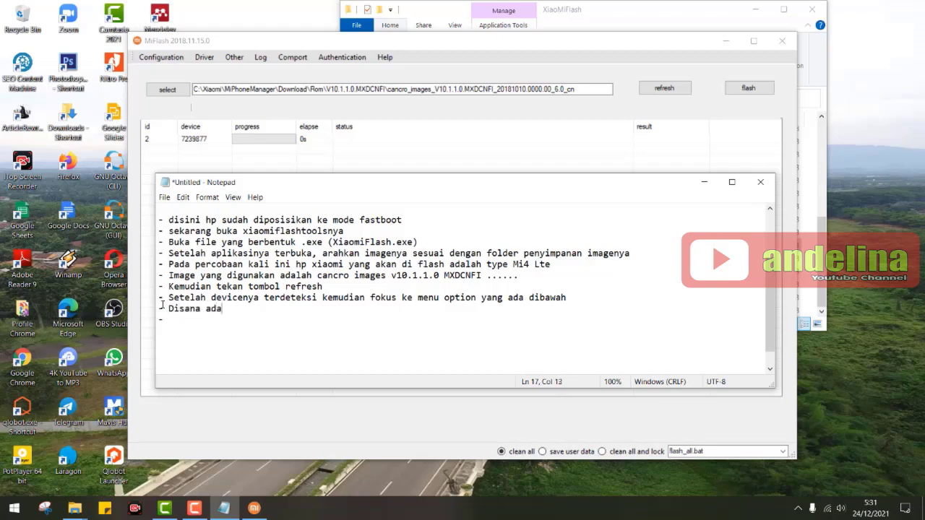
text( pilihan cl)
key(BackSpace)
text(lean all)
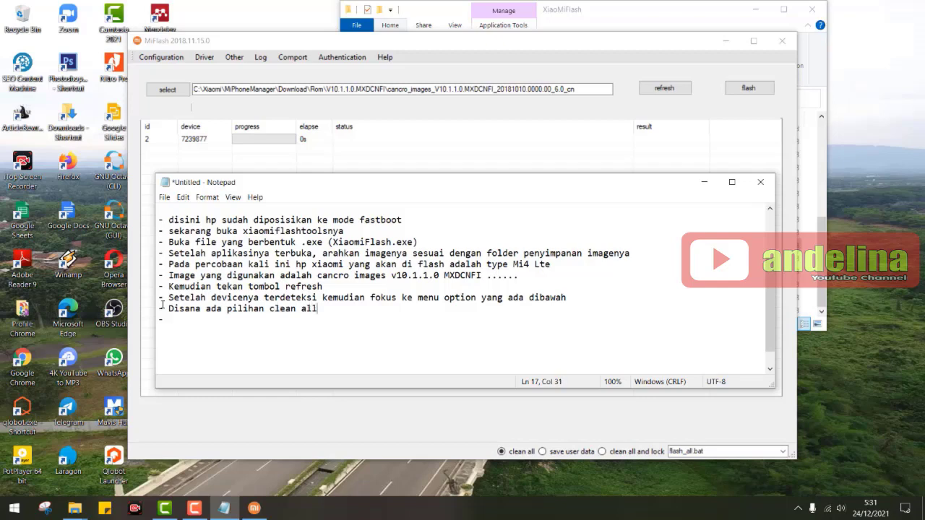
text(  save user data dan cel)
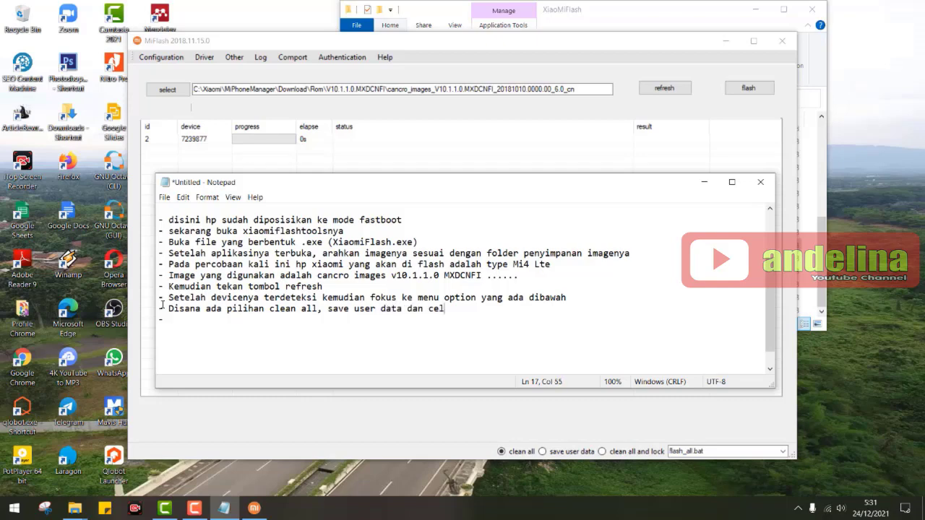
key(BackSpace)
key(BackSpace)
text(lean all and lock)
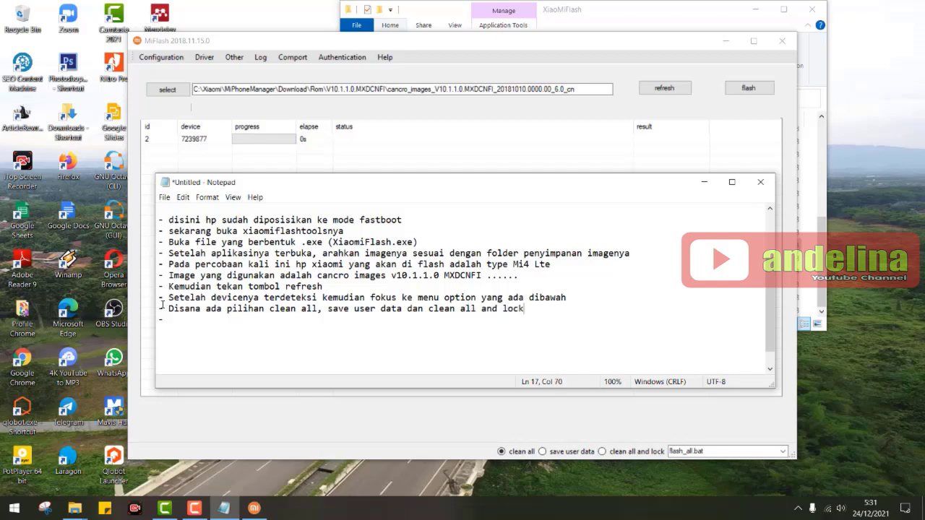
text(, terserah mau)
text( pili)
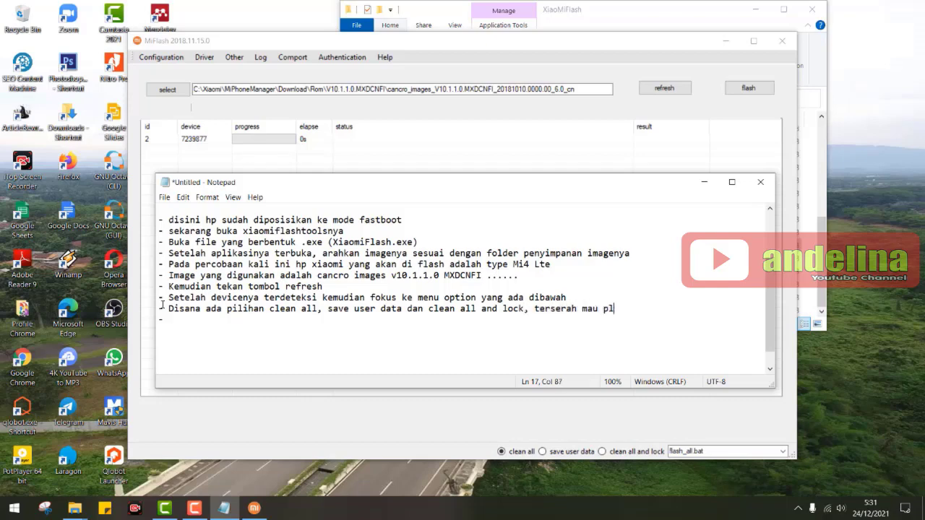
text(h yang)
key(BackSpace)
key(BackSpace)
text(ng mana - )
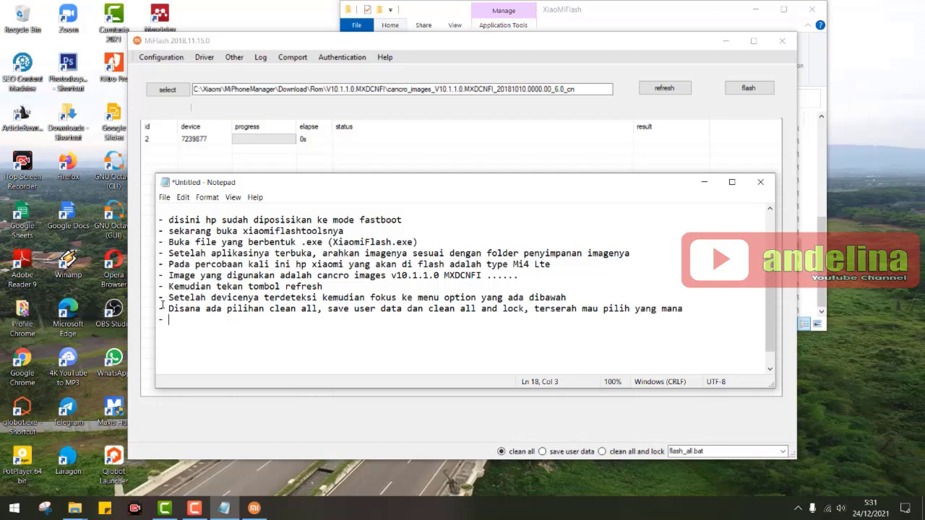
Step: Write "disini saya akan memilih yang clean all tapi perlu di ingat dengan memilih clean all maka semua data yang ada di hp akan terhapus semua tanpa terkecuali"
text(disini saya akan)
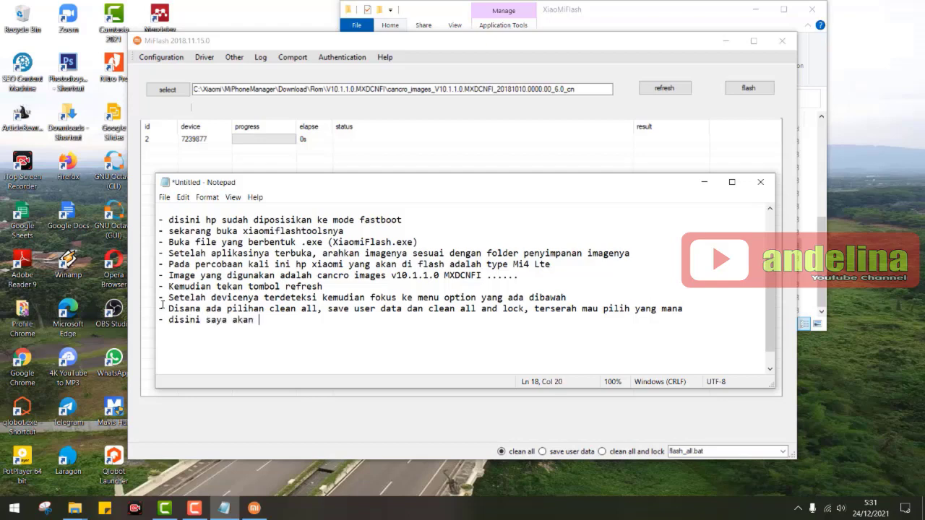
text( memilih yang clean all)
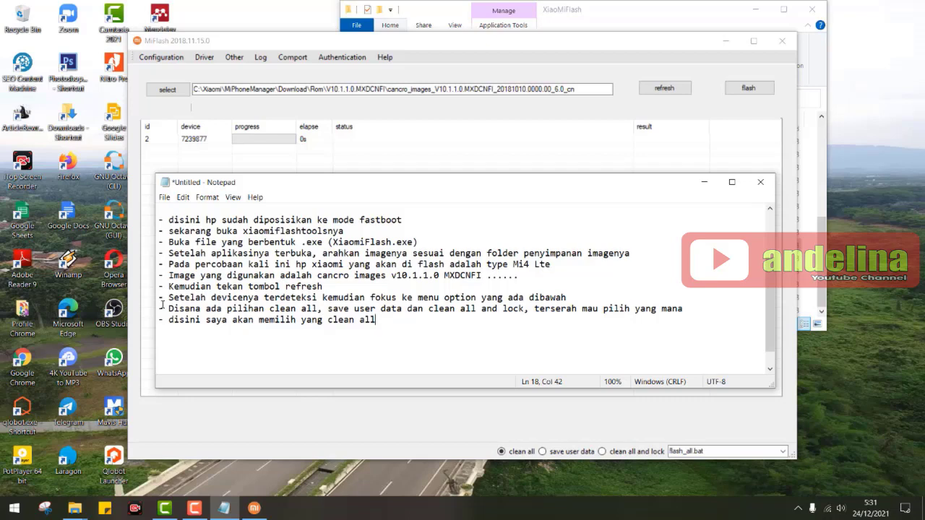
text( tapi perlu di inga)
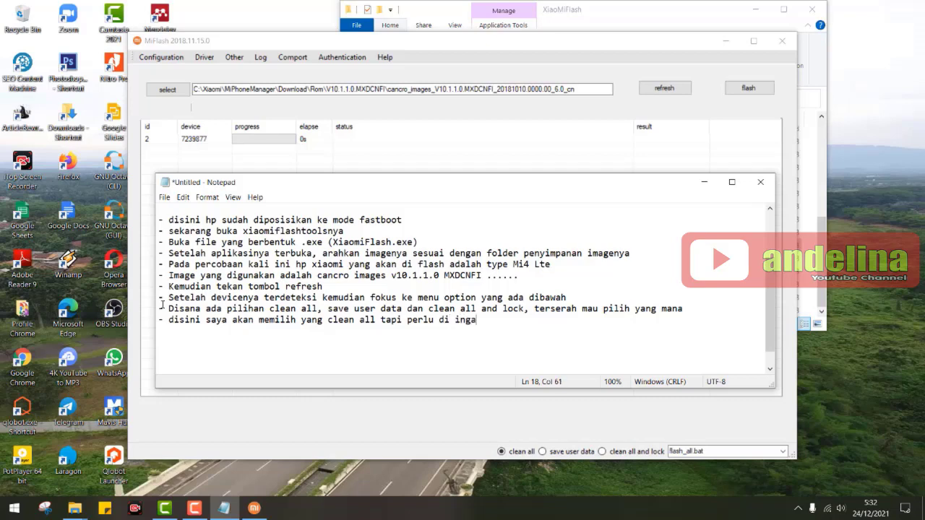
text(t dengan memilih cl)
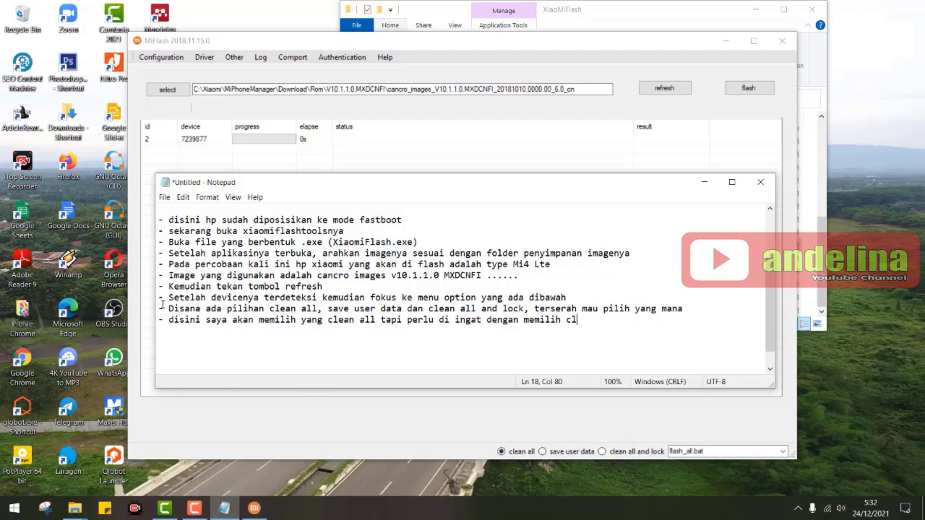
text(ean all makan)
key(BackSpace)
text(semua)
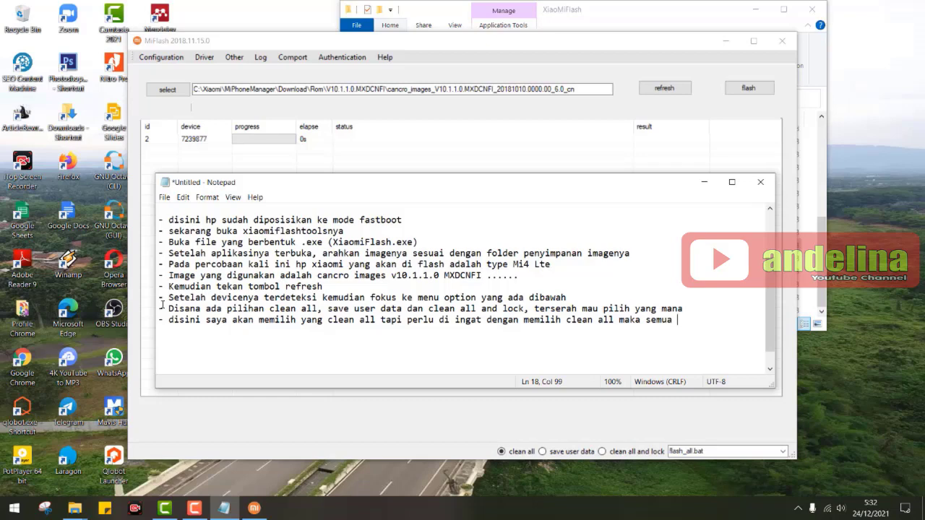
text( data yang ada di h)
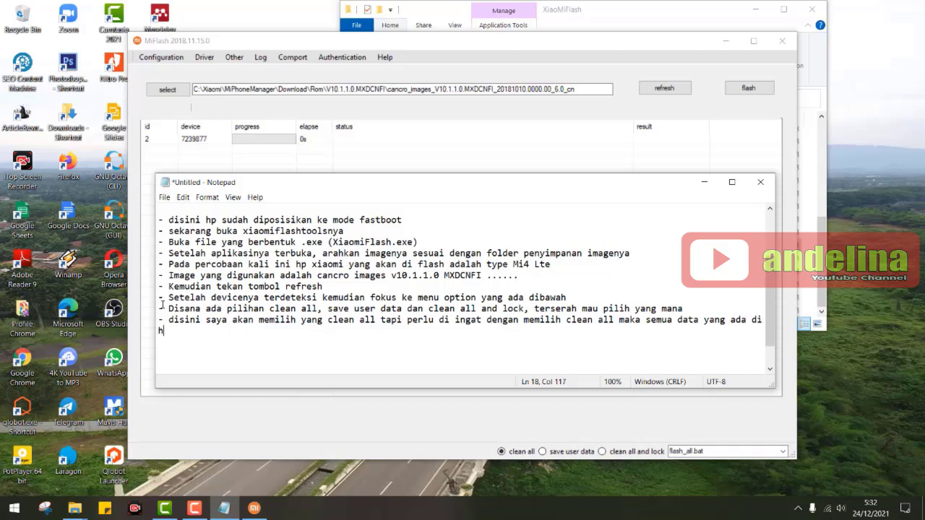
text(p akan terhapus m)
key(BackSpace)
text(semua )
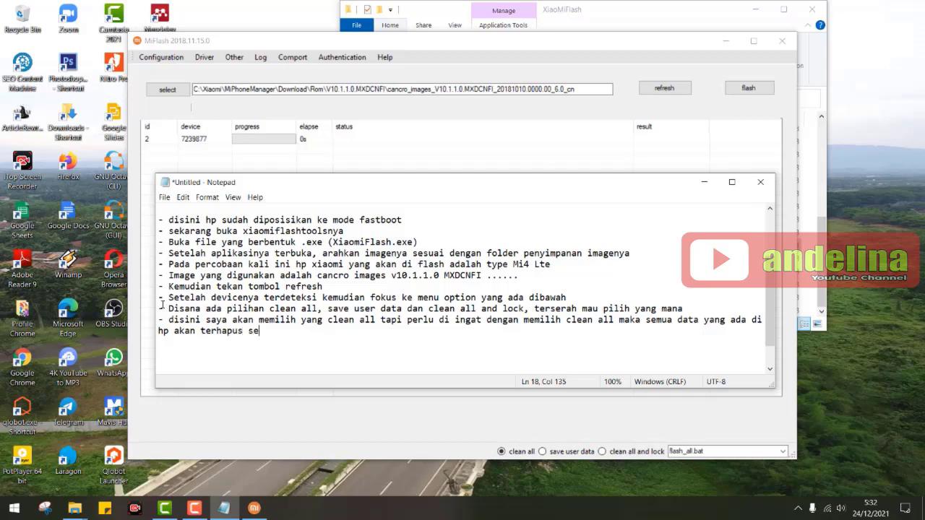
text(tanpa terkecuali)
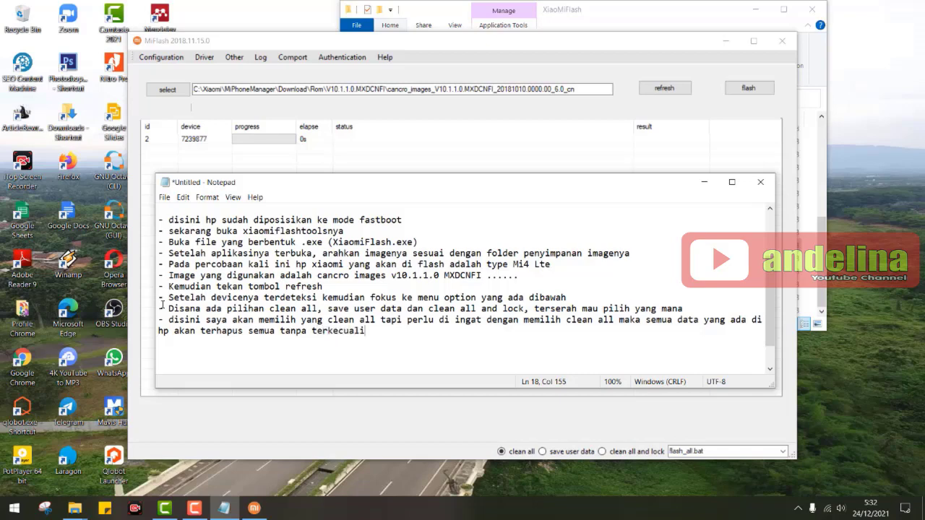
Step: Add the dashed note "Apabila ingin tetap utuh datanya maka pilih yang save user data" and start a new line
key(Return)
text(- Apabila)
text( ingin tete)
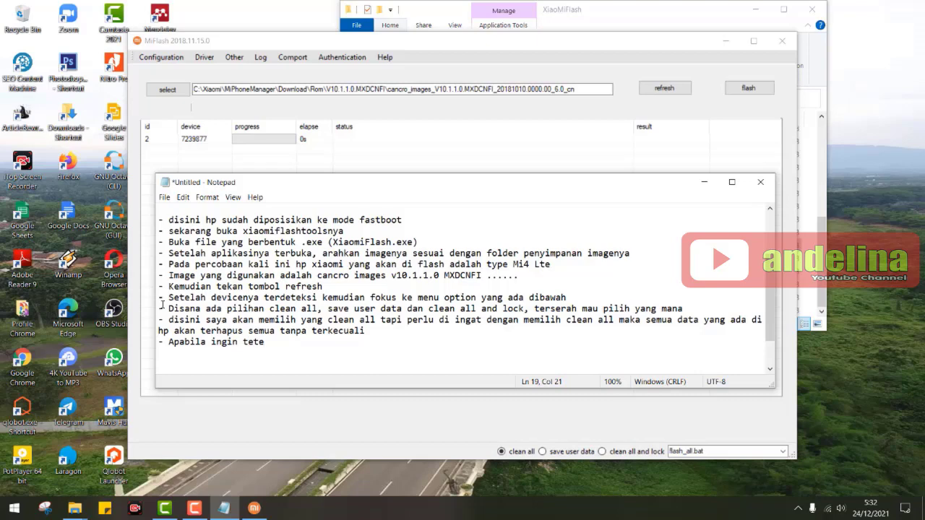
text(p)
key(BackSpace)
key(BackSpace)
text(ap autuh d)
text(atanya maka pili)
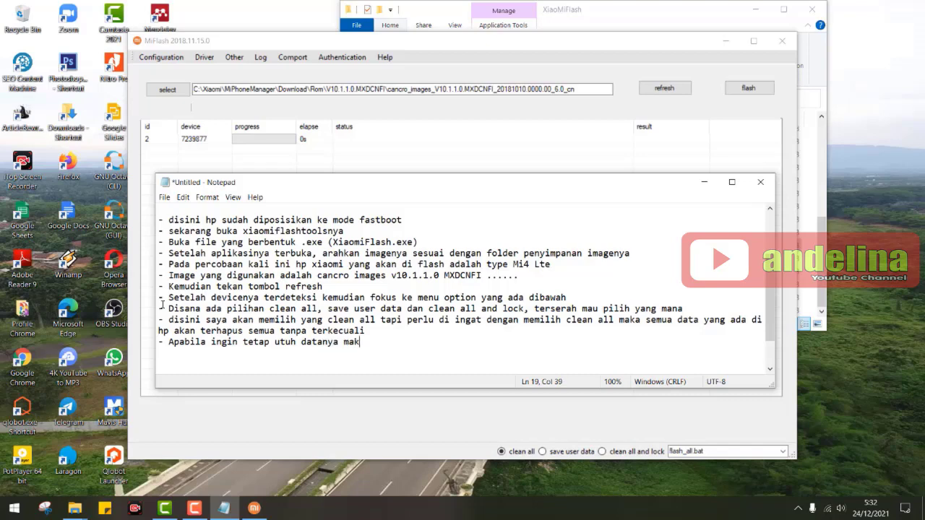
text(h yang)
text( save user data)
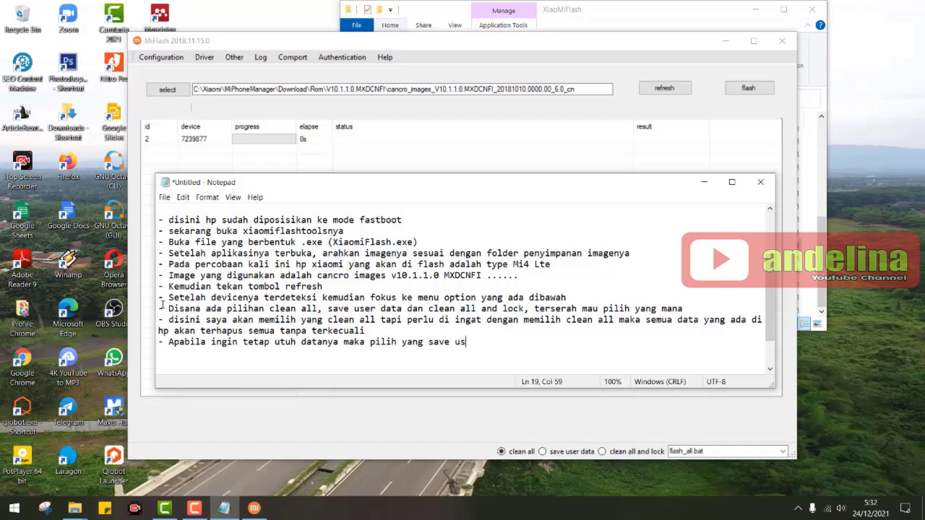
key(Return)
Step: Switch to MiFlash, refresh the device list, and start flashing the phone with the clean all option
click(350, 418)
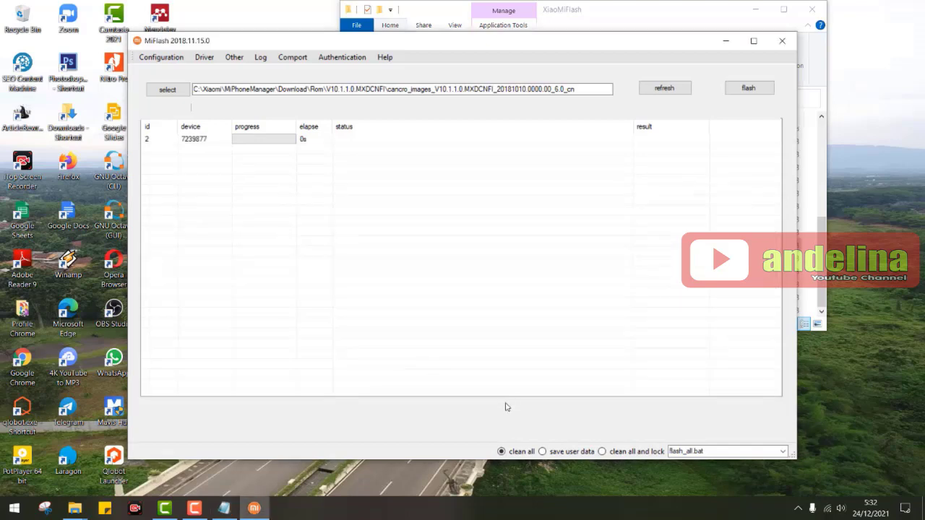
click(667, 90)
click(660, 90)
click(747, 88)
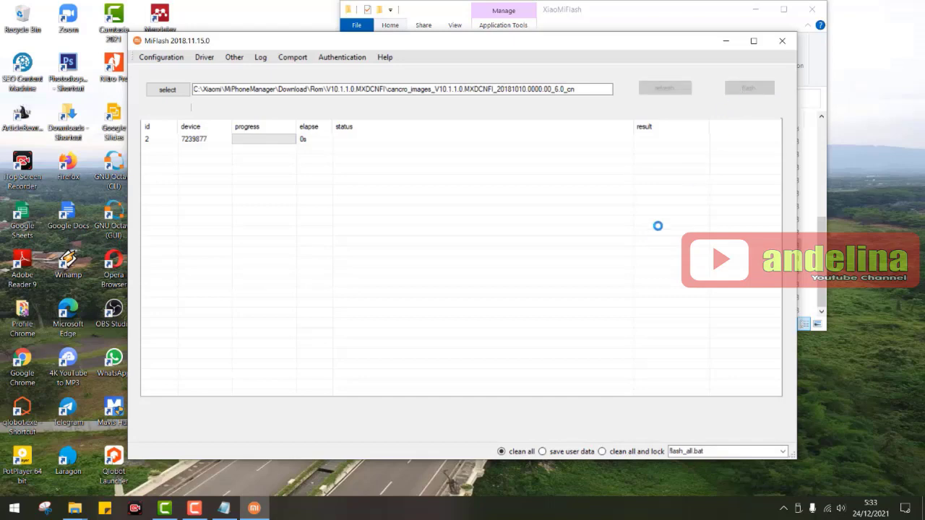
Step: Switch back to the Notepad note and add the dashed line "Kemudian tekan tombol flash" at the end
click(222, 509)
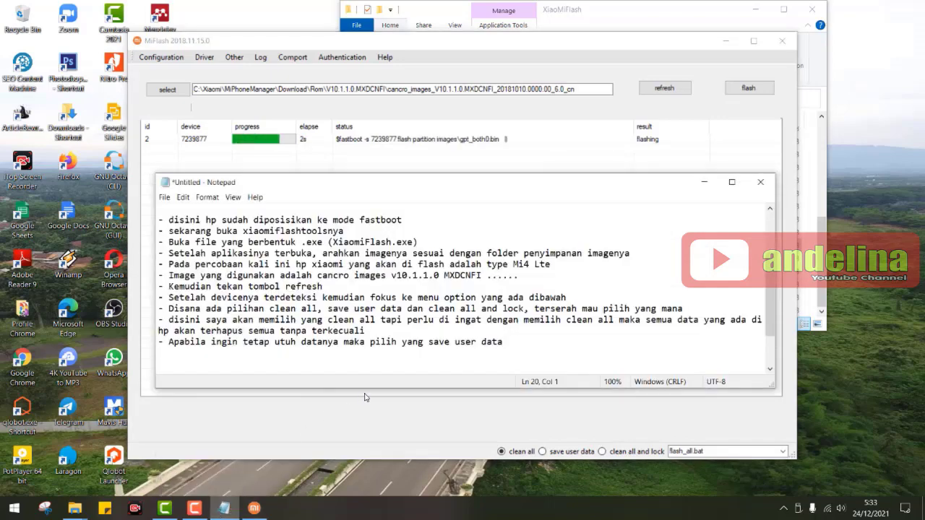
click(520, 344)
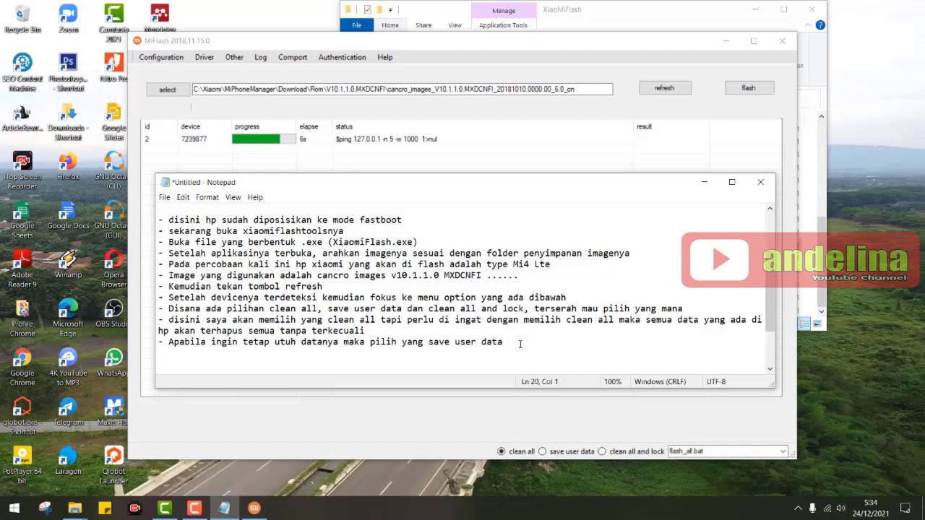
key(Return)
text(-)
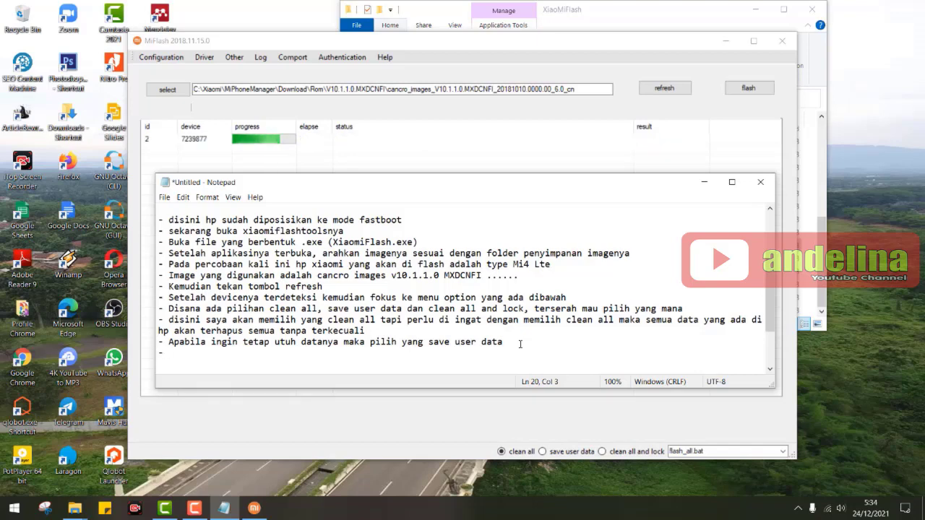
text( Kemudian )
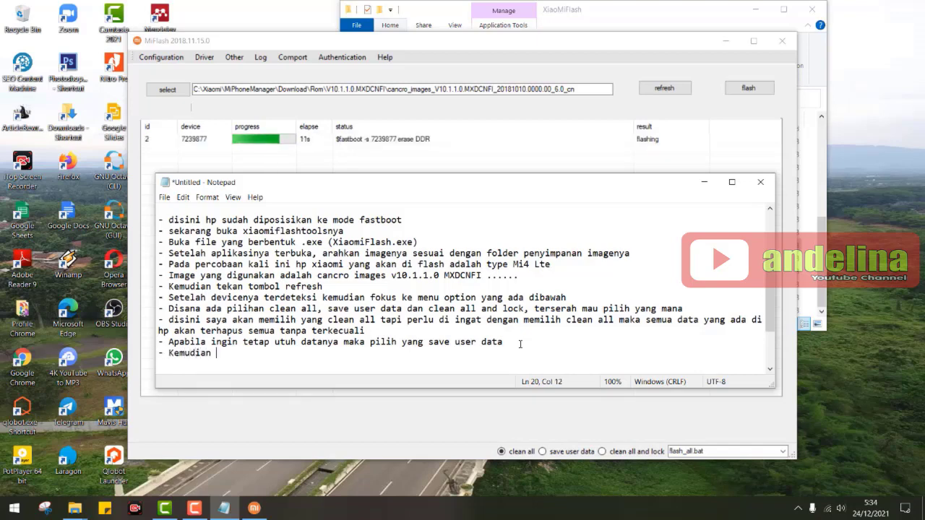
text(tekan to)
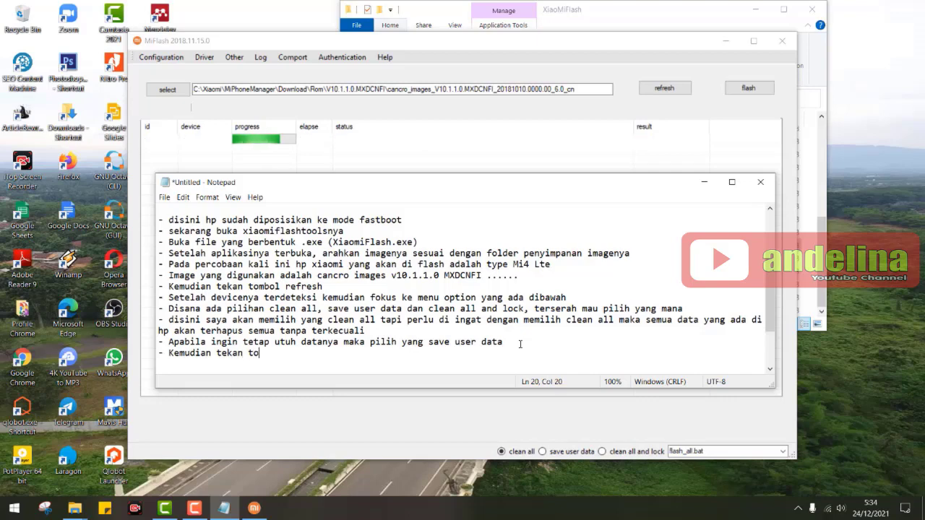
text(mbol )
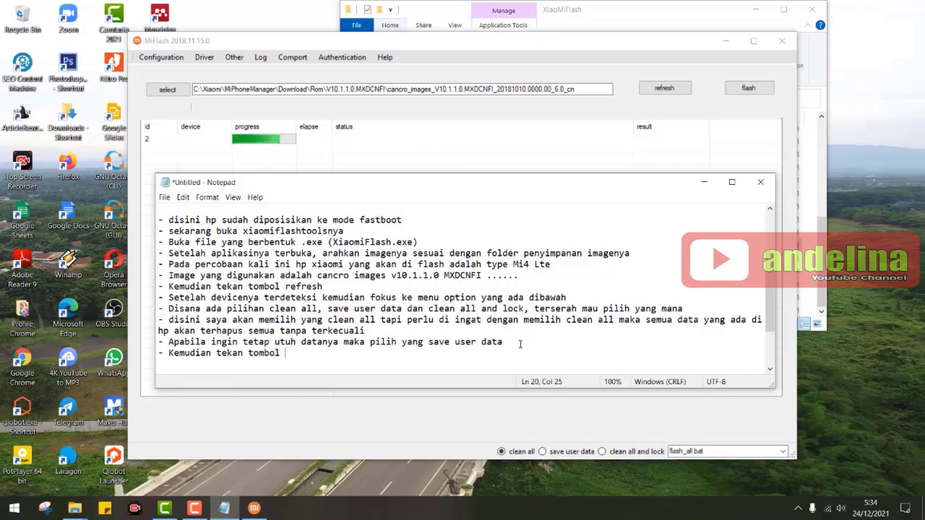
text(flash)
key(Return)
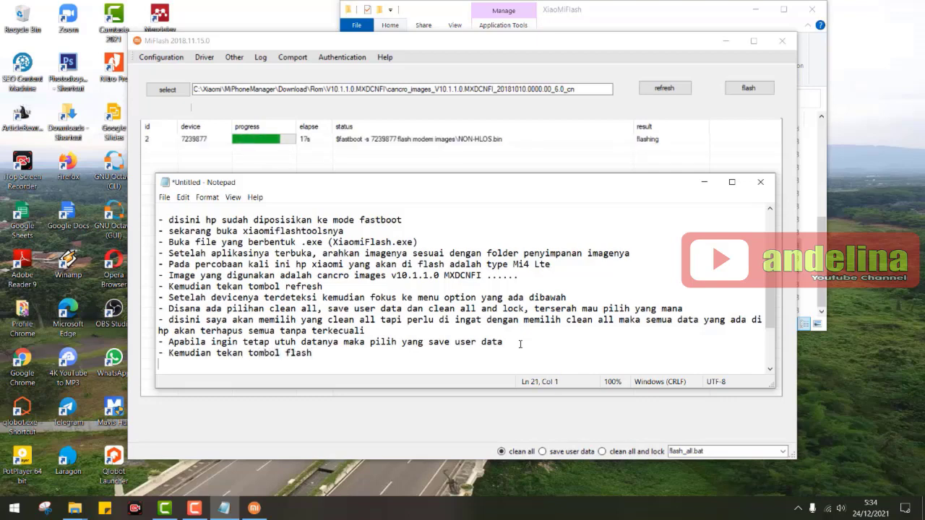
Step: Add the dashed note "Pada device akan berkedip, ignore aja gpp" and start a new line
text(- n)
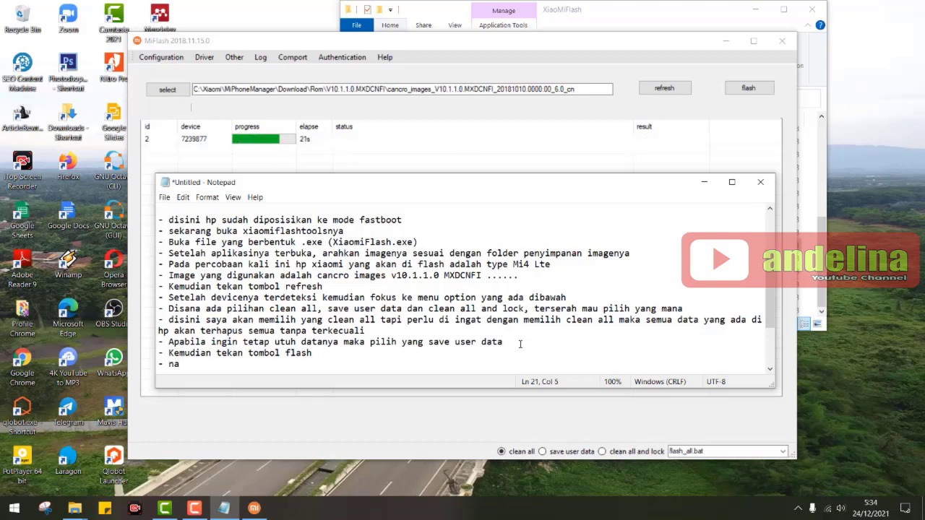
key(BackSpace)
text(Pada )
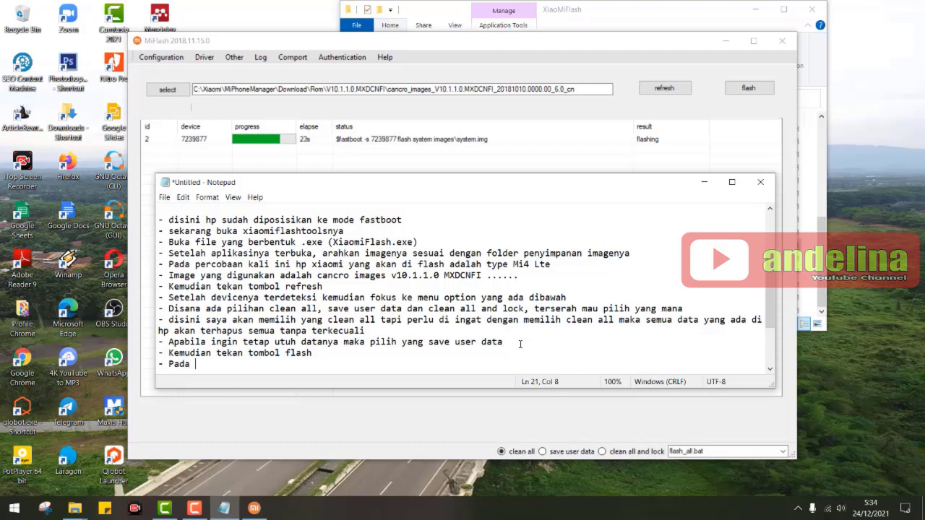
text(device akan berk)
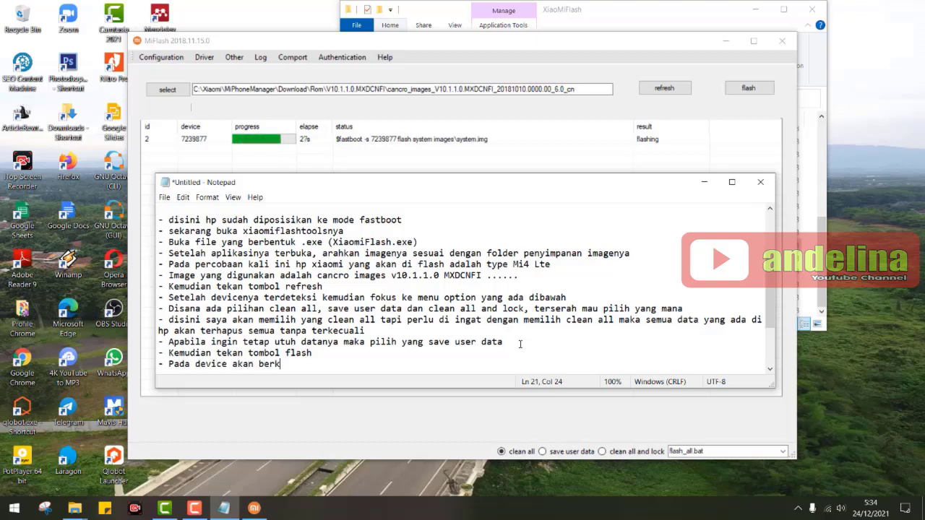
text(edip, ignote)
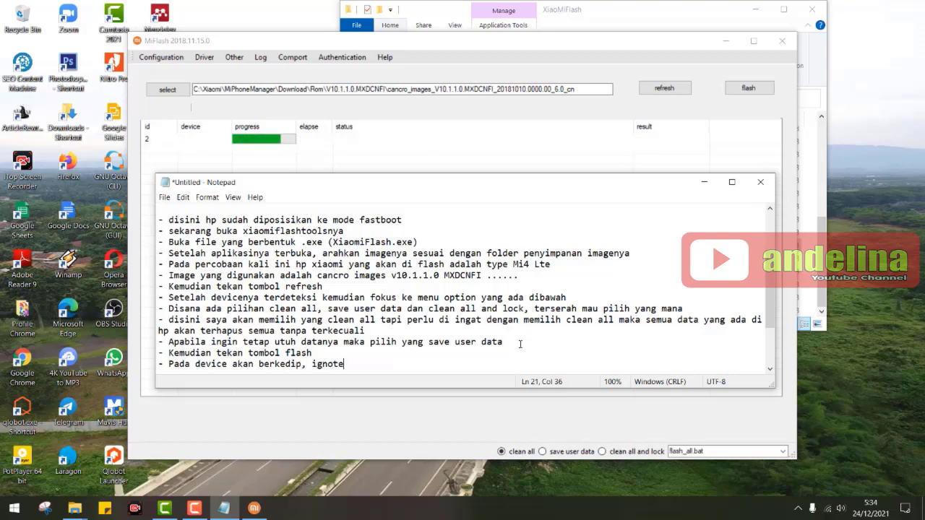
key(BackSpace)
key(BackSpace)
text(re aja)
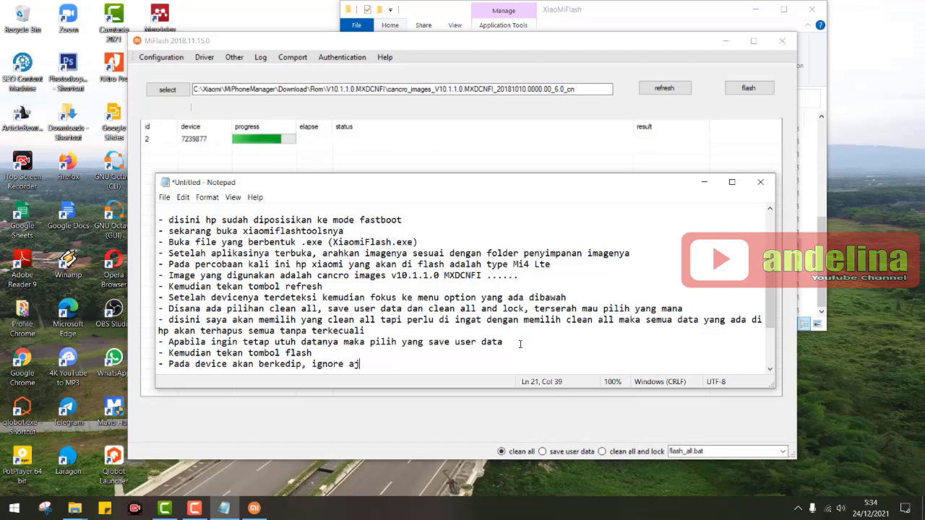
key(Return)
key(Return)
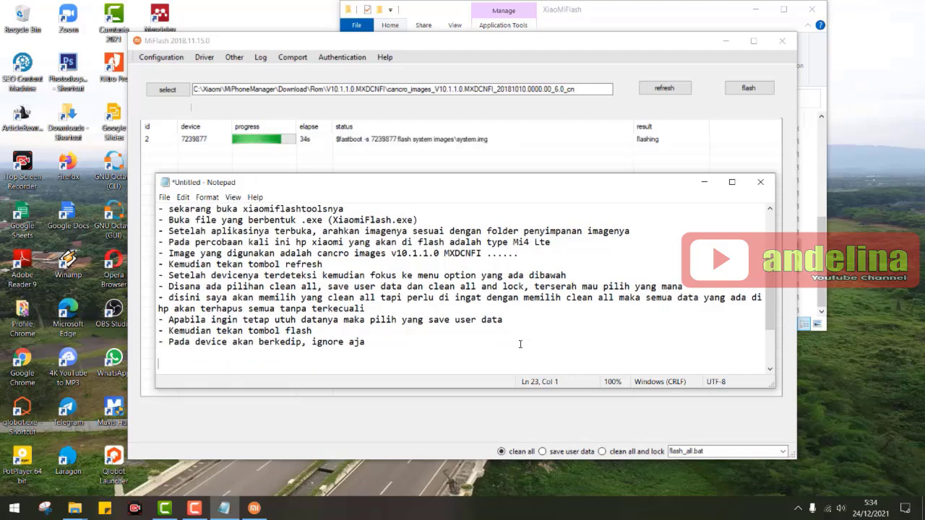
key(BackSpace)
key(BackSpace)
text(gpp)
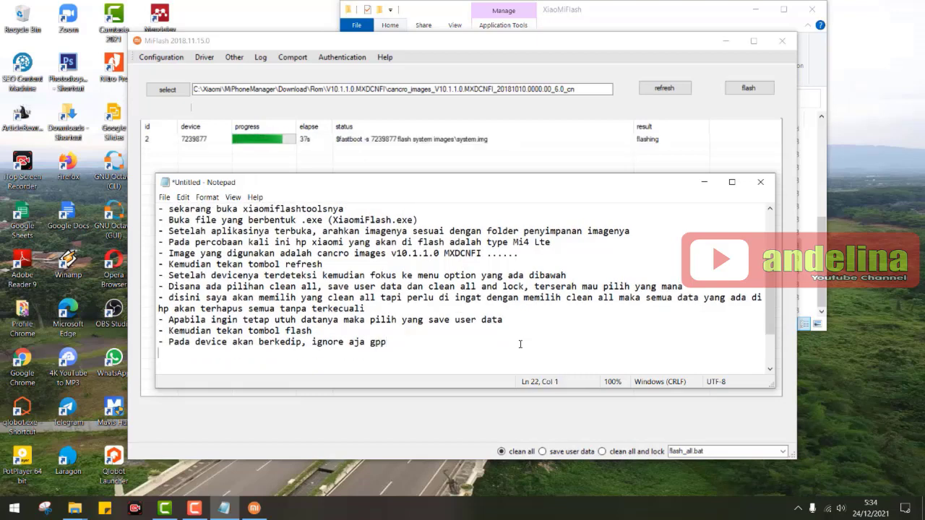
key(Return)
Step: Add the dashed note "Tunggu hingga proses selesai dengan tanda pada result muncul tulisan done" and start a new line
text(- )
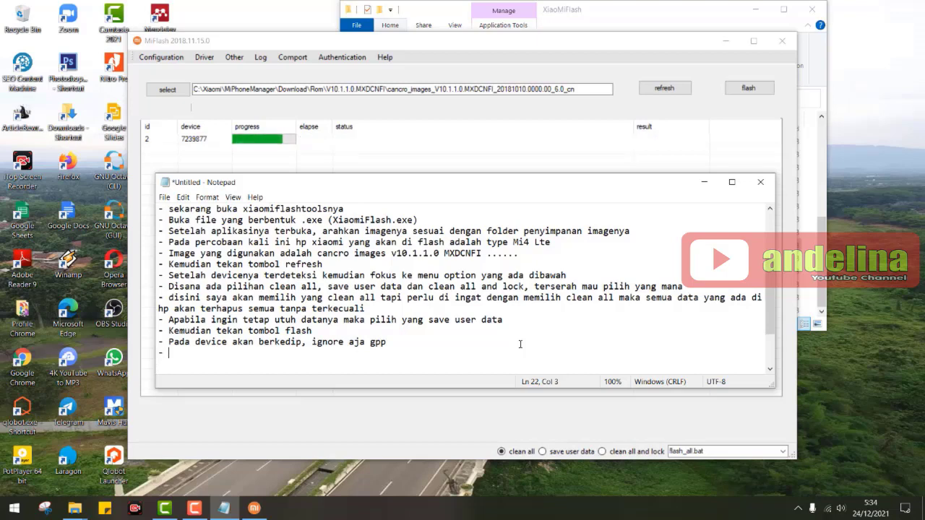
text(Tunggu hii)
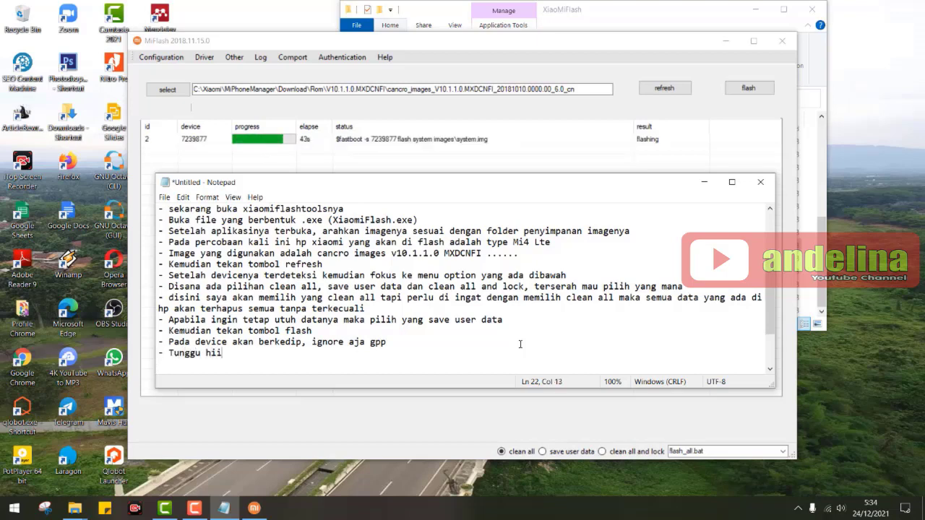
key(BackSpace)
text(ngga proses selesai)
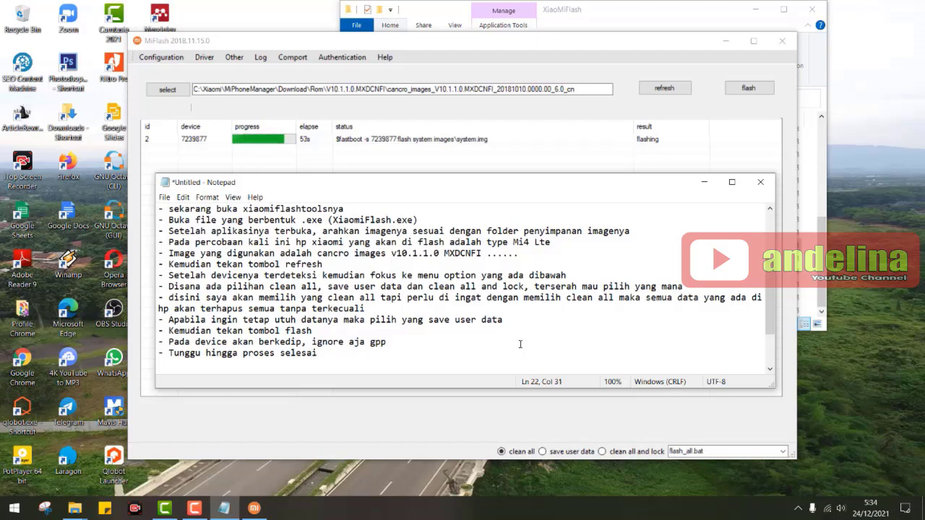
text(de)
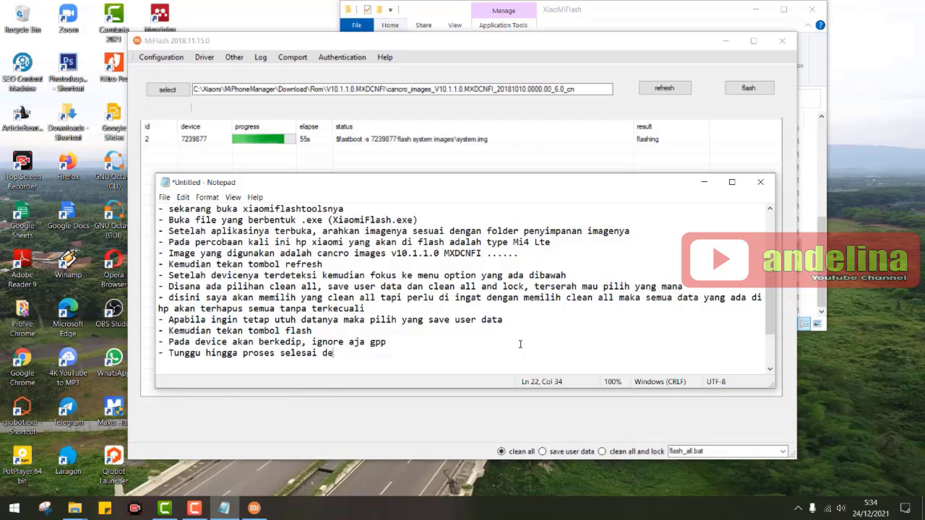
text(ngan tanda)
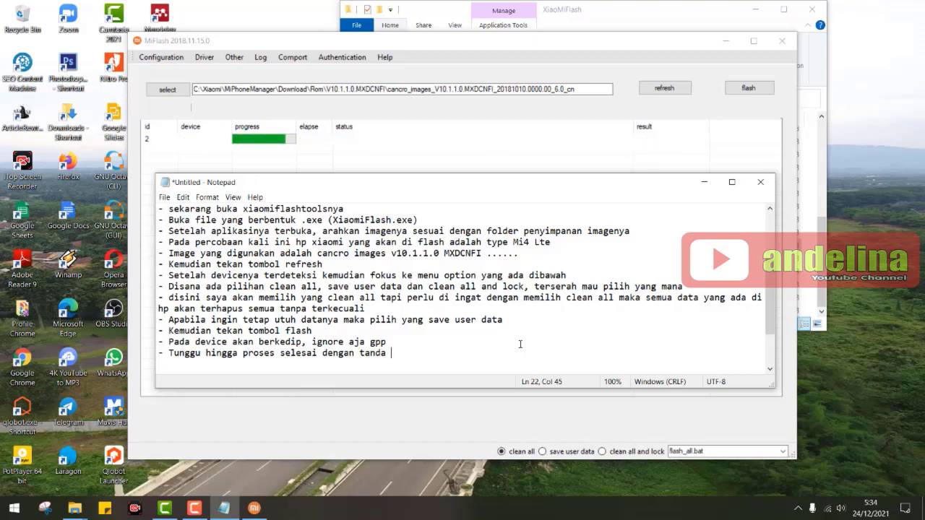
text(pada resu)
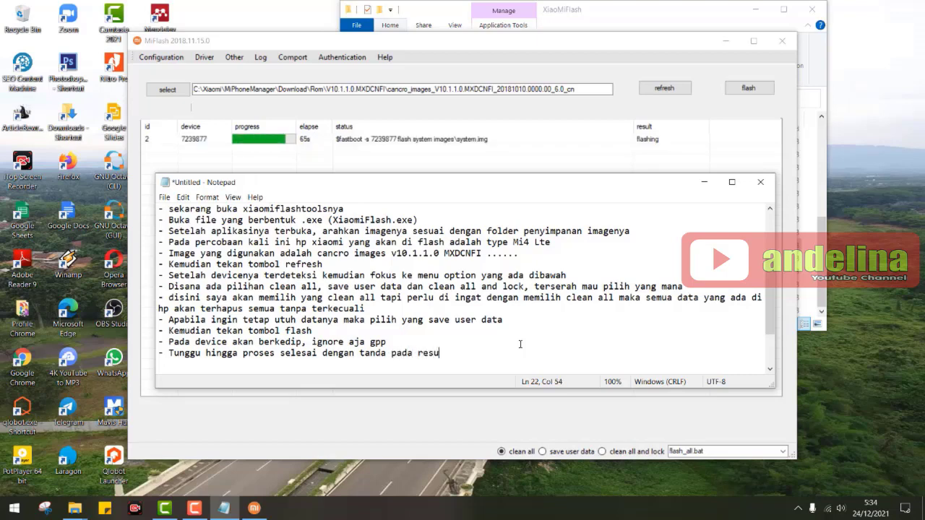
text(lt muncul tulisan done)
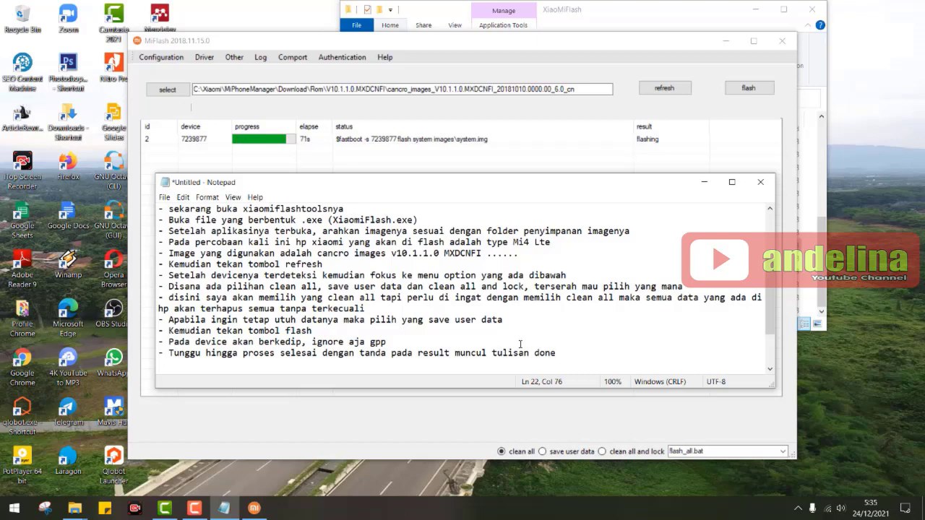
key(Return)
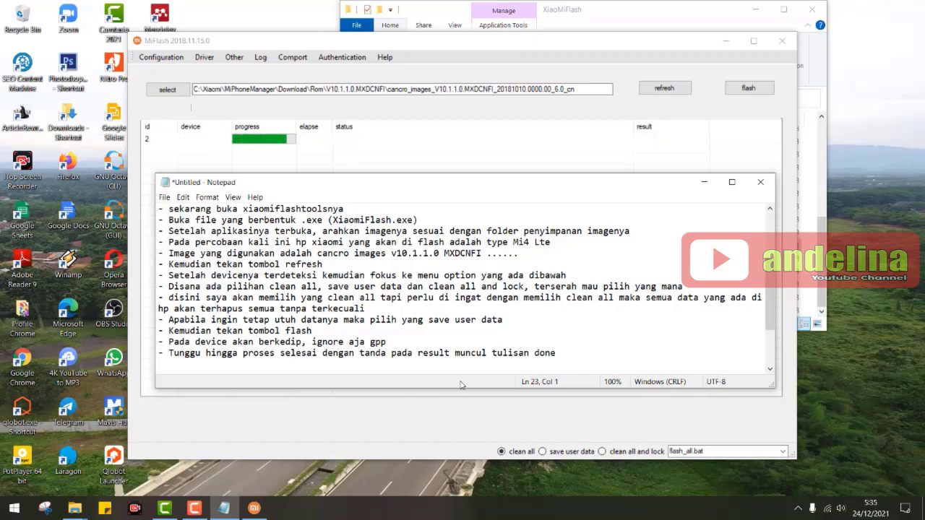
Step: Make the note window taller, maximize MiFlash, and place the note over it just below the device's progress row
drag(450, 389, 445, 432)
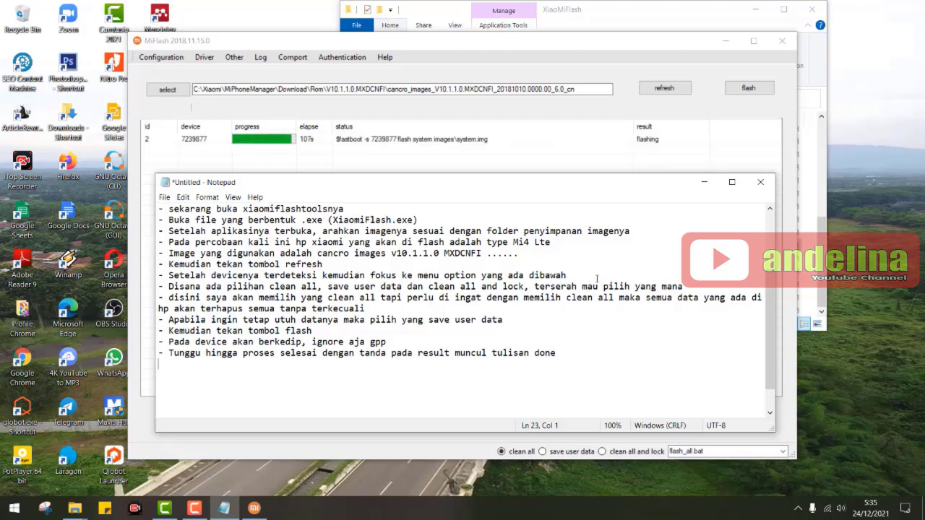
click(753, 40)
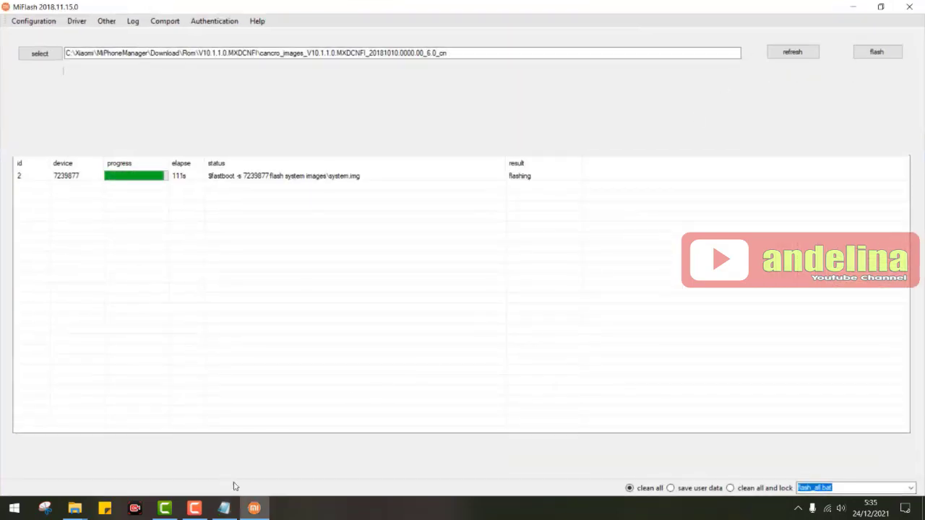
click(224, 508)
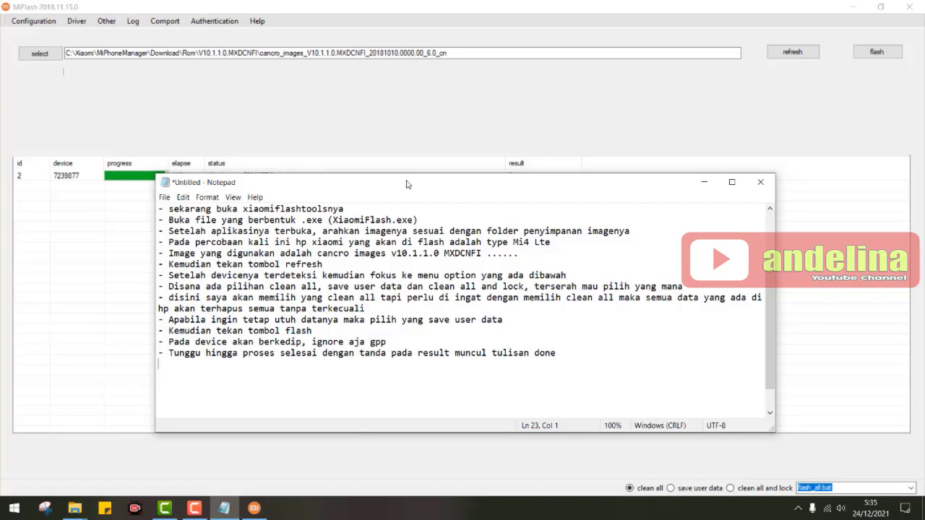
drag(406, 184, 262, 210)
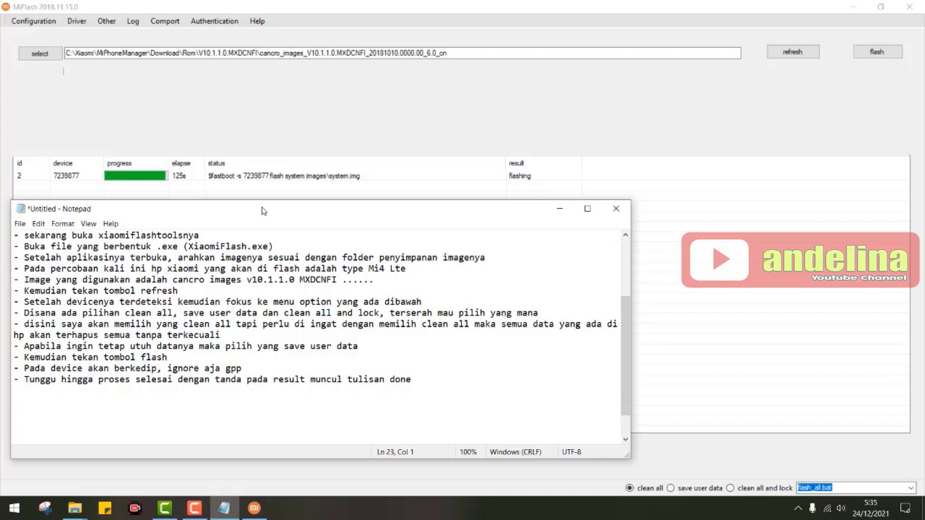